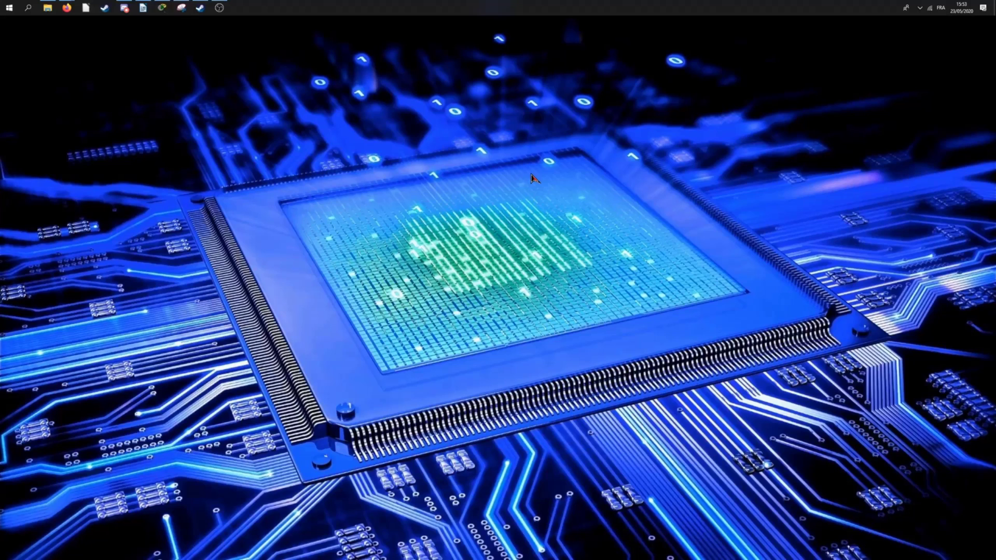
- Open the GeForce Experience in-game overlay and look at the recording and live streaming options
key("alt+z")
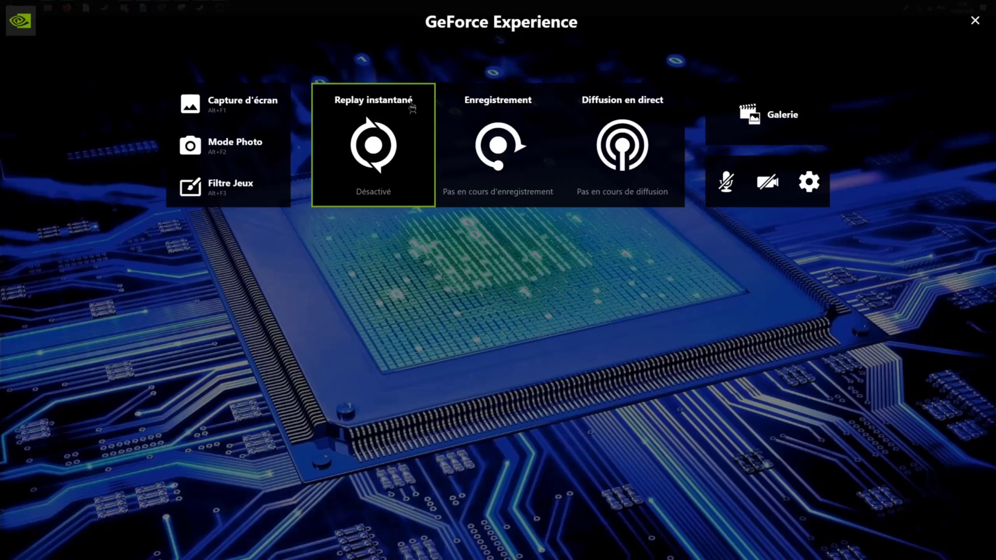
left_click(499, 150)
left_click(605, 243)
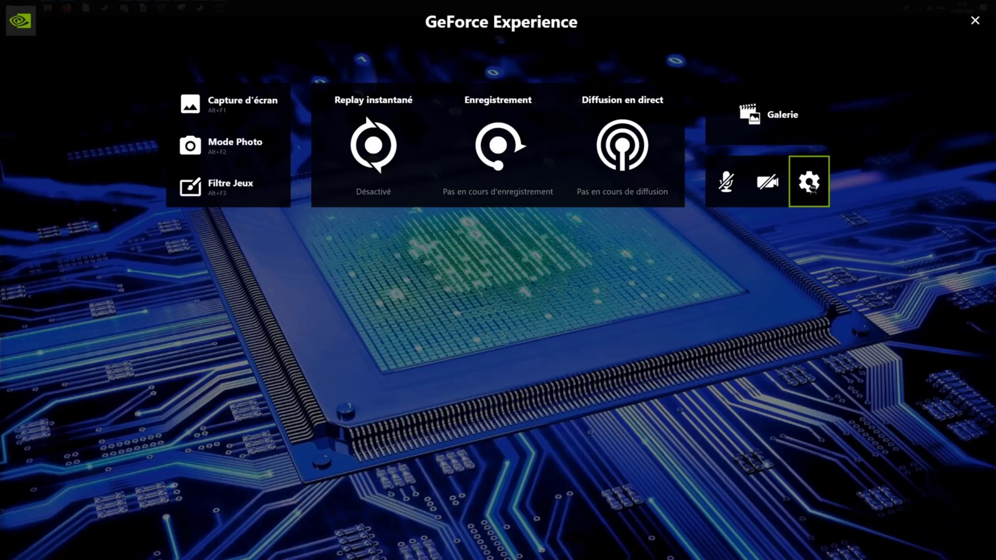
- Try the microphone modes Toujours activé and Appuyer pour parler, and set the microphone back to Désactivé
left_click(725, 181)
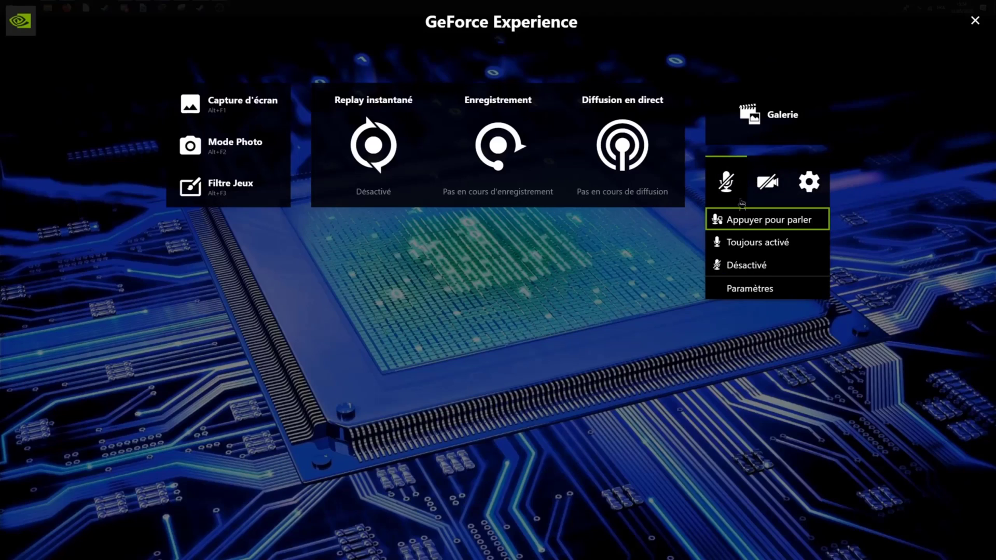
left_click(751, 243)
left_click(729, 192)
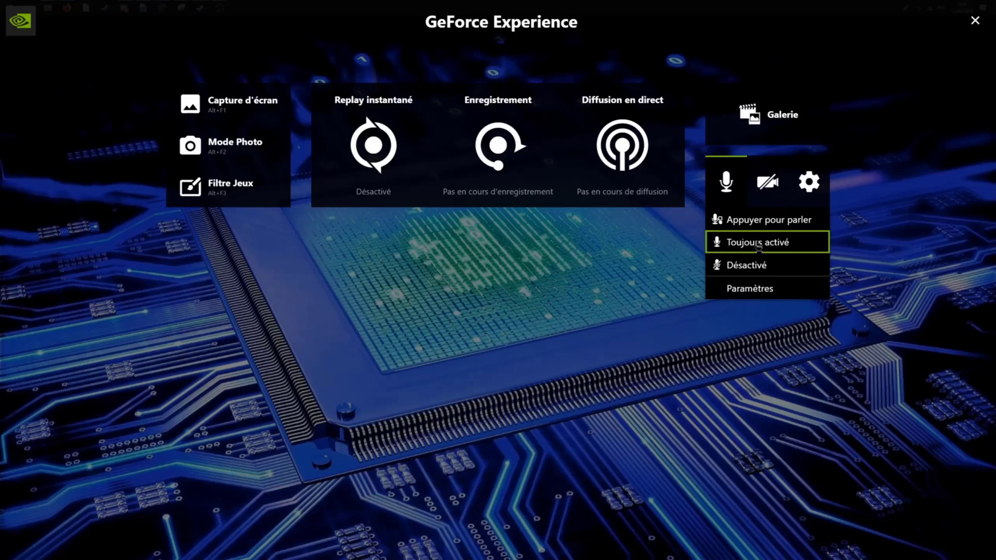
left_click(742, 220)
left_click(726, 184)
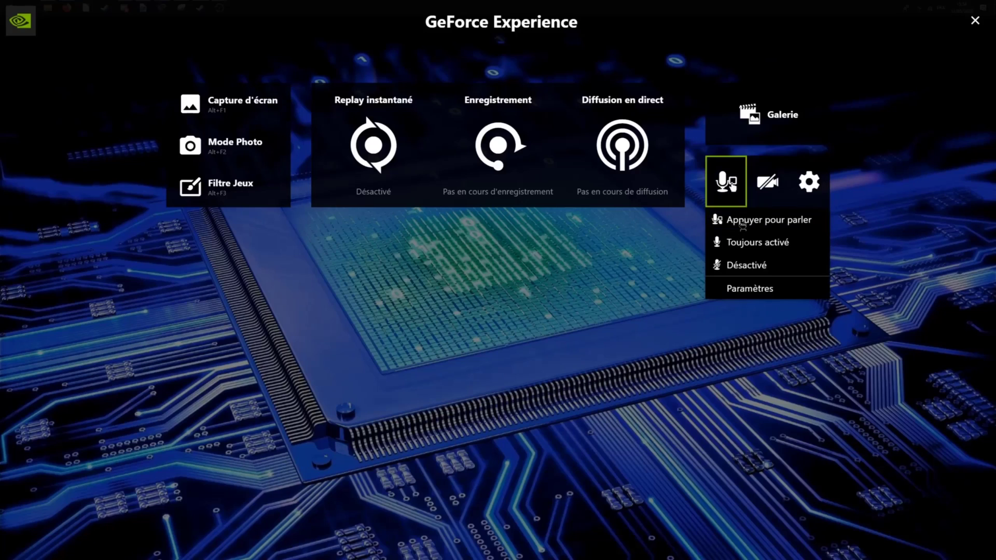
left_click(747, 265)
- Review the microphone's audio settings, covering system sound, microphone source and audio tracks, and return to the overlay
left_click(726, 183)
left_click(753, 289)
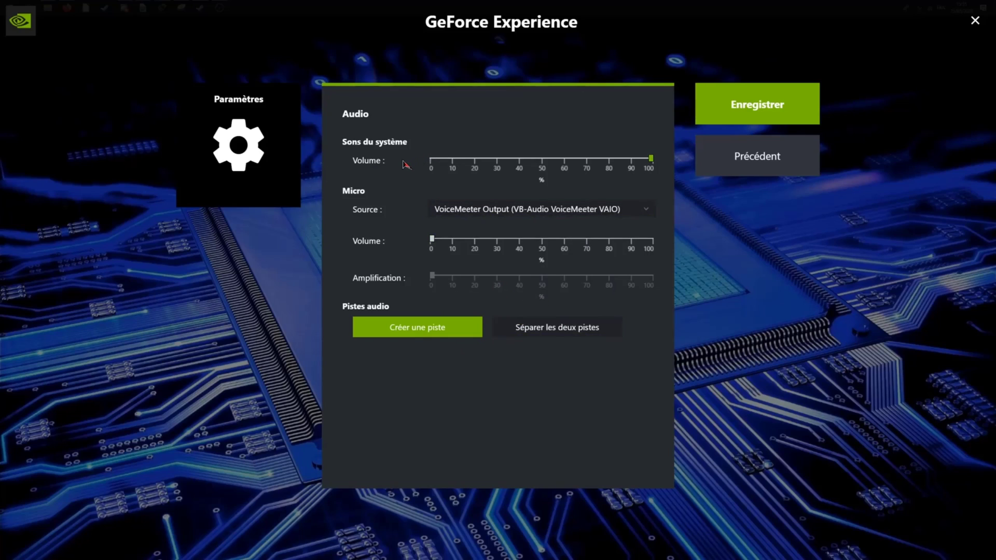
left_click(750, 169)
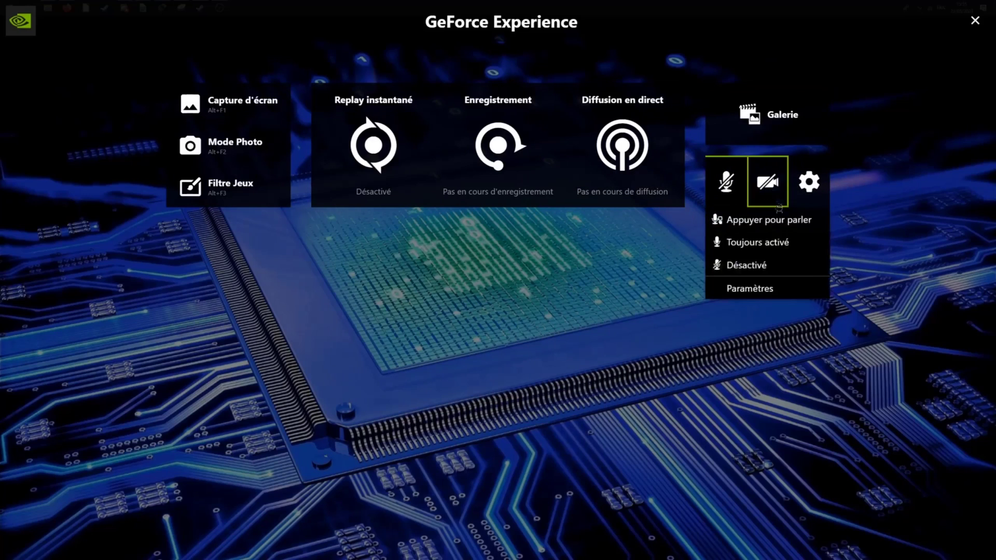
- Review the full list of overlay keyboard shortcuts in the settings and return to the main overlay
left_click(809, 182)
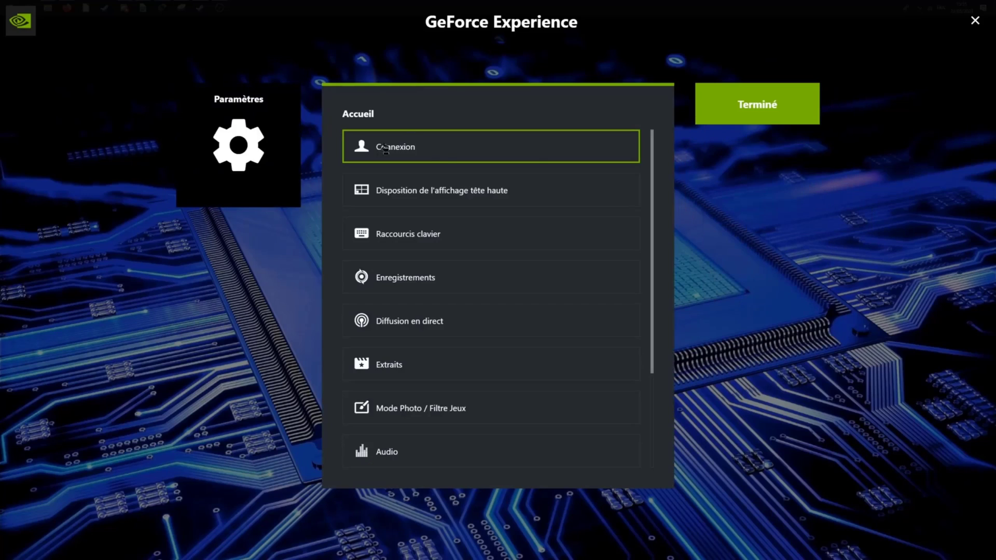
scroll(489, 318, "down", 3)
scroll(430, 358, "up", 3)
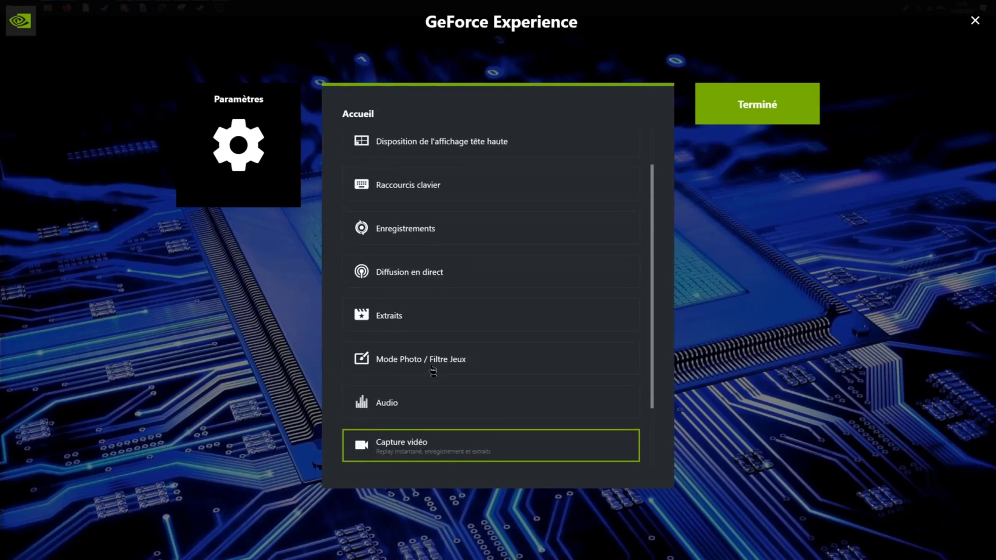
left_click(434, 240)
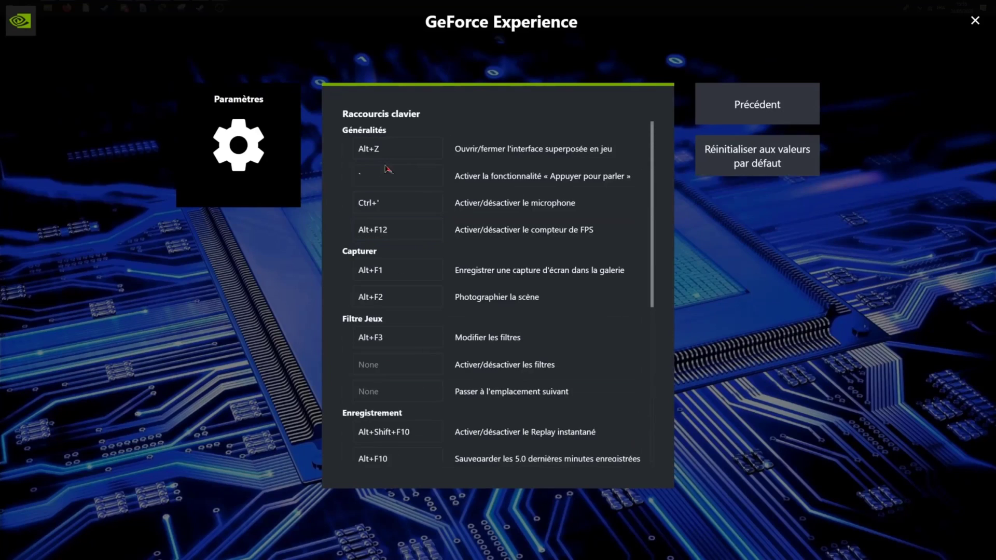
scroll(384, 217, "down", 5)
scroll(381, 223, "down", 5)
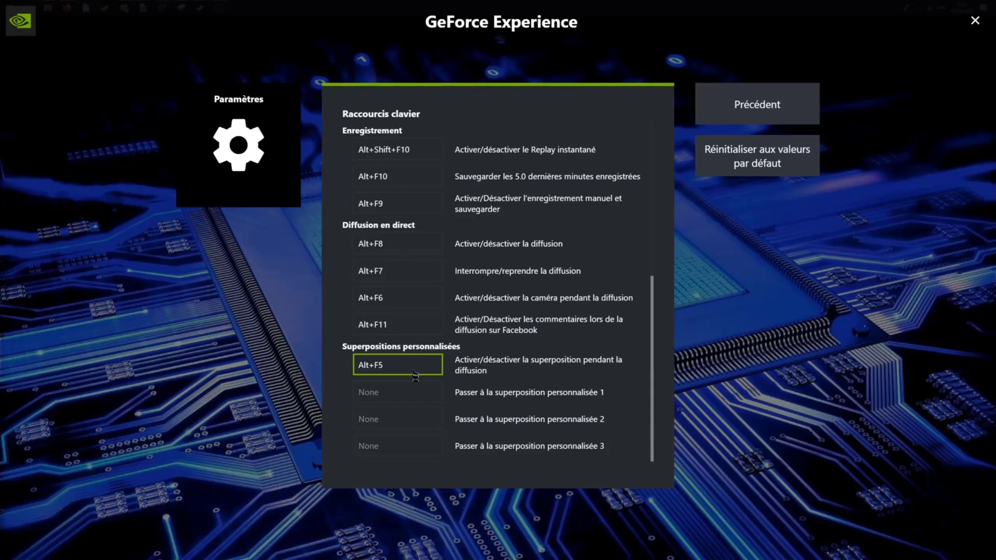
scroll(413, 360, "up", 10)
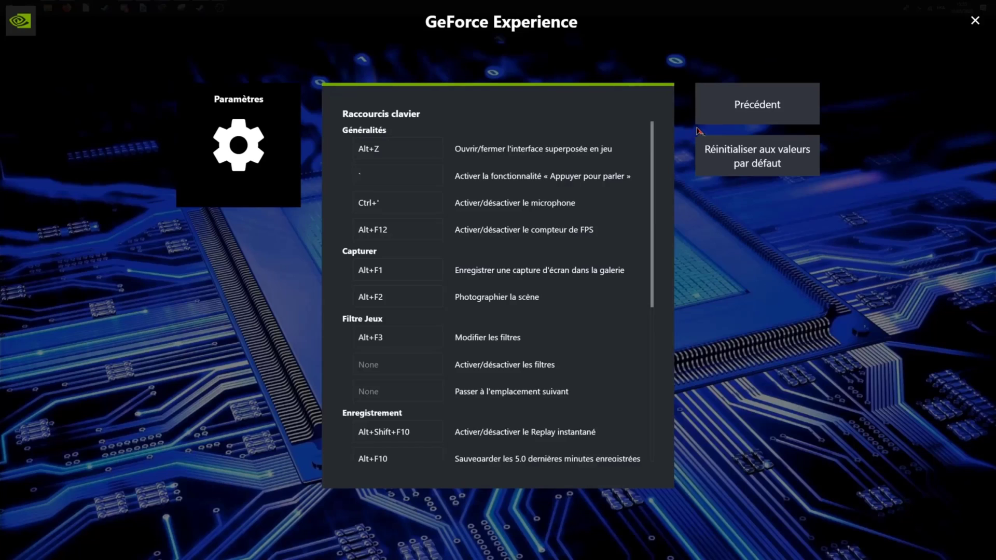
left_click(736, 106)
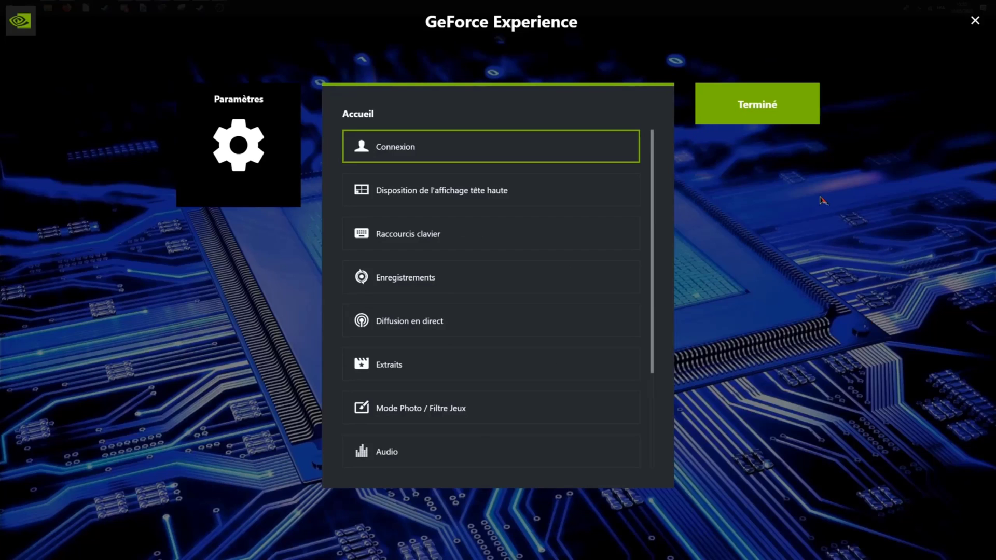
left_click(778, 111)
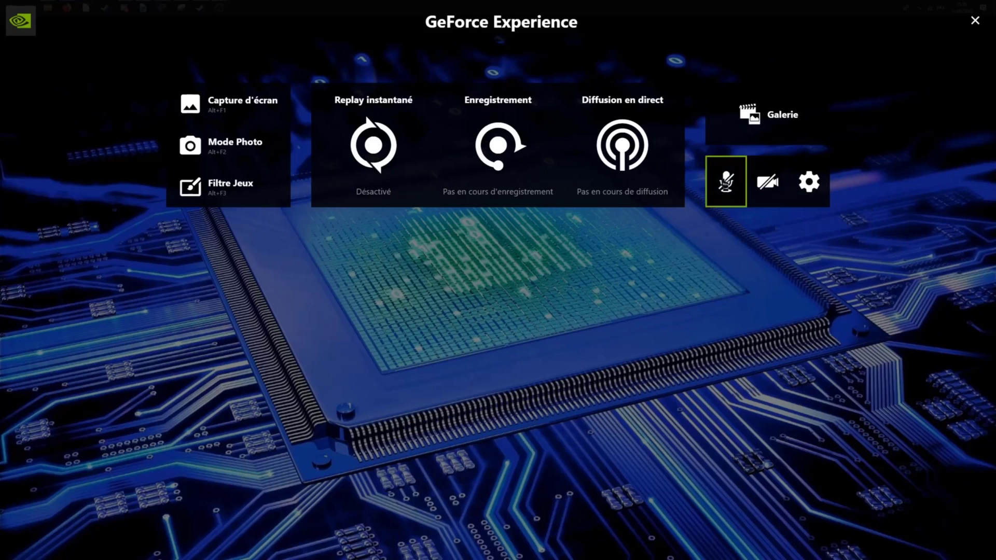
mouse_move(765, 184)
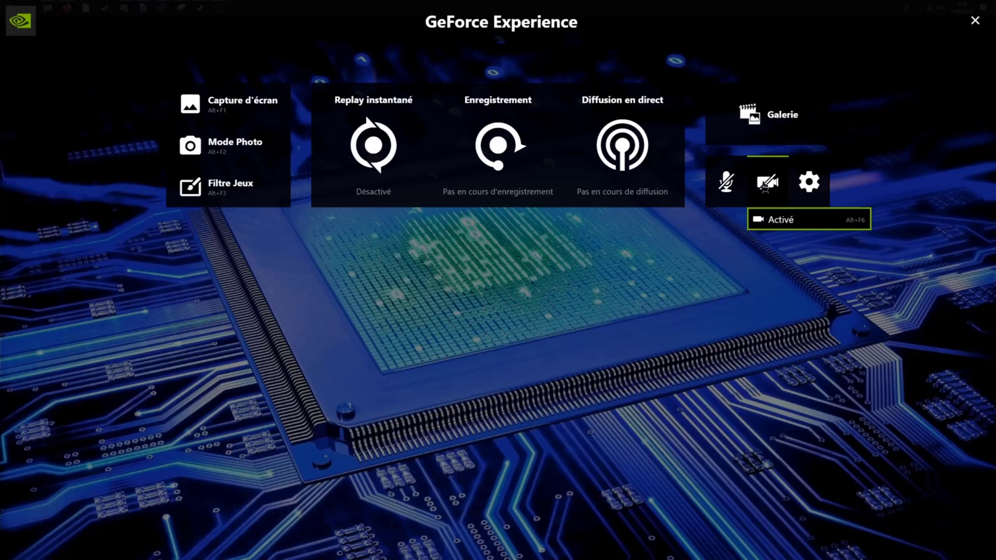
left_click(824, 182)
scroll(451, 196, "down", 2)
scroll(451, 196, "up", 2)
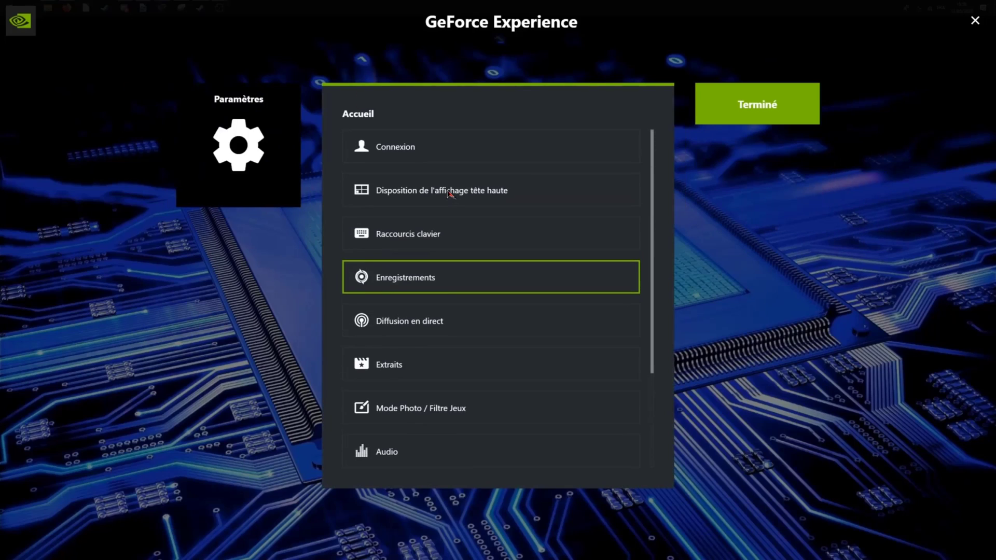
left_click(760, 120)
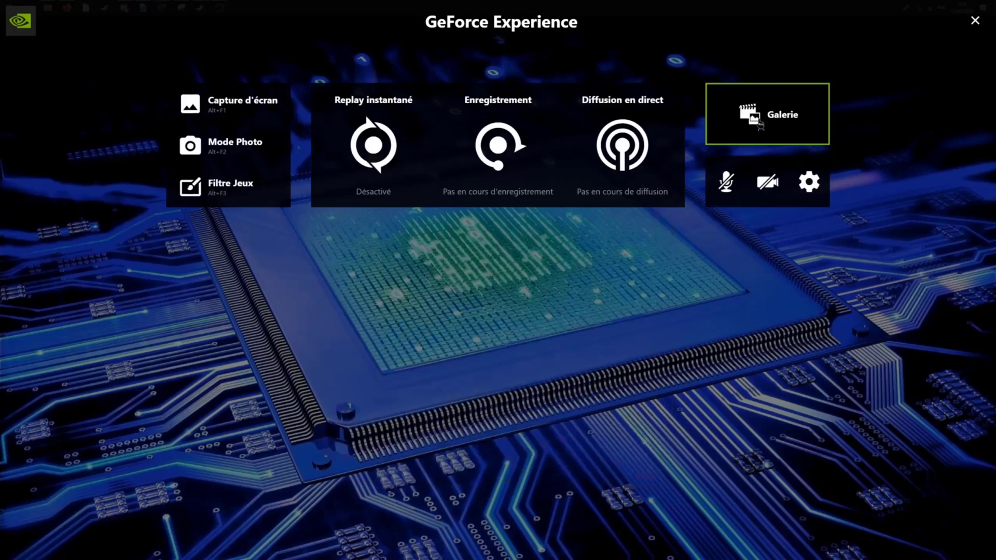
- Check the connection status of the linked service accounts in the overlay's Connexion settings
left_click(818, 191)
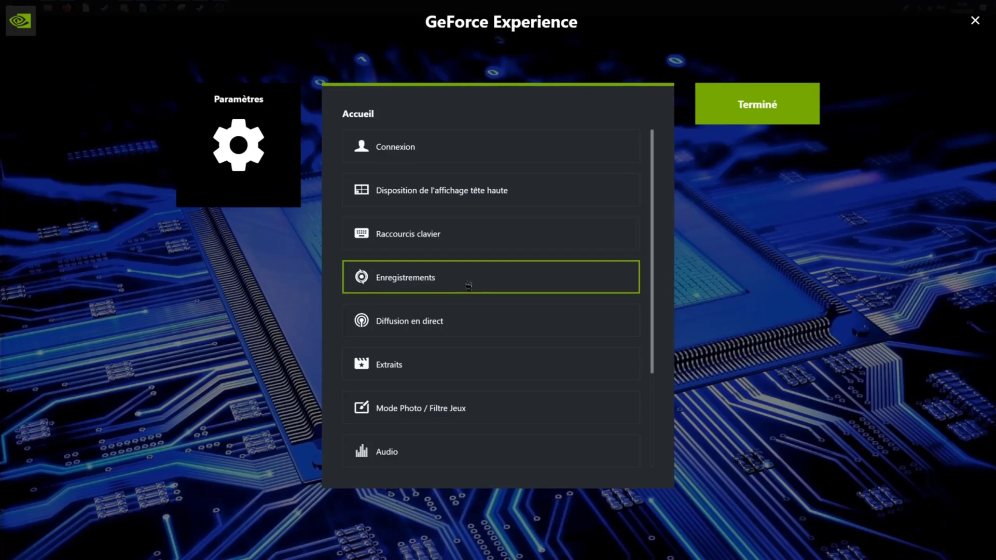
left_click(446, 155)
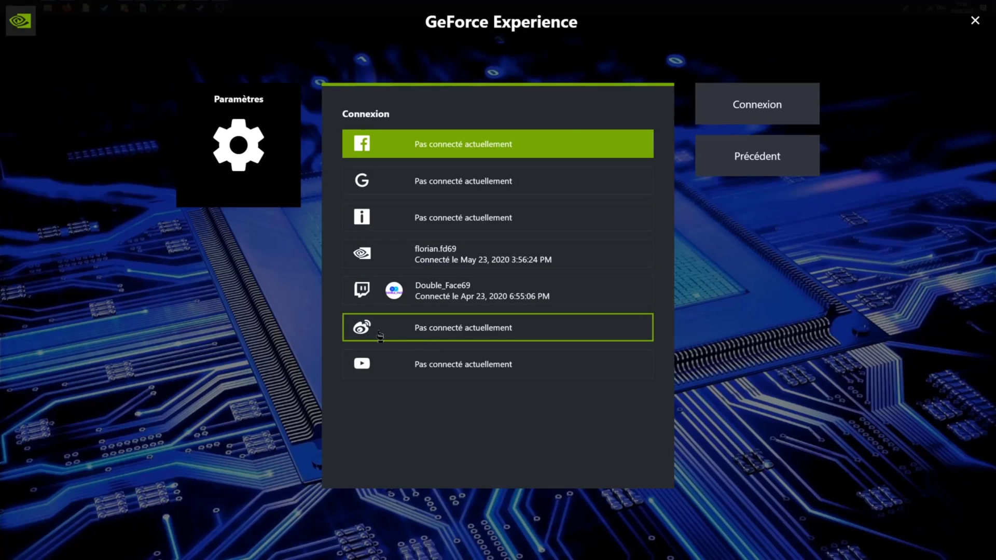
left_click(761, 156)
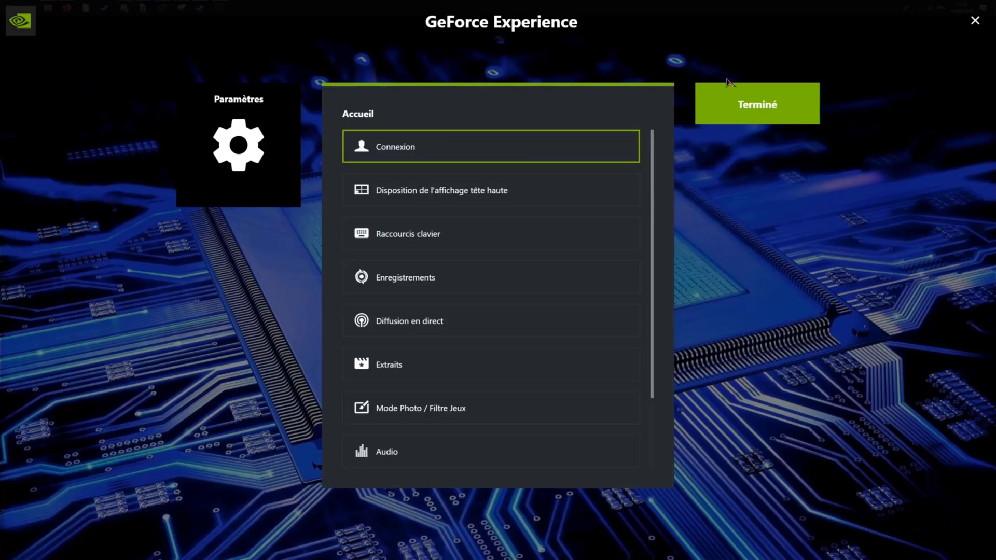
- Examine the heads-up display layout options for the camera, frame counter, viewers and comments
left_click(390, 193)
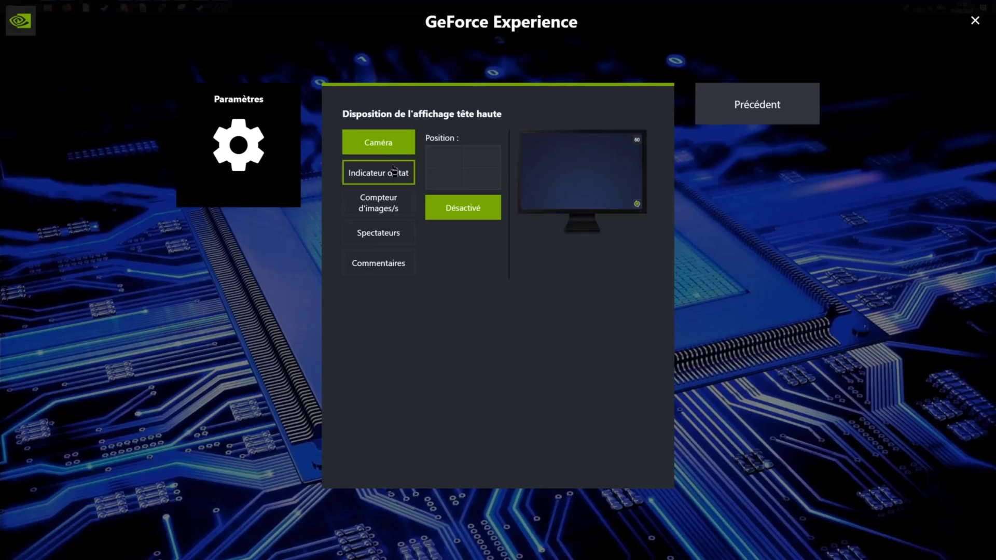
left_click(392, 210)
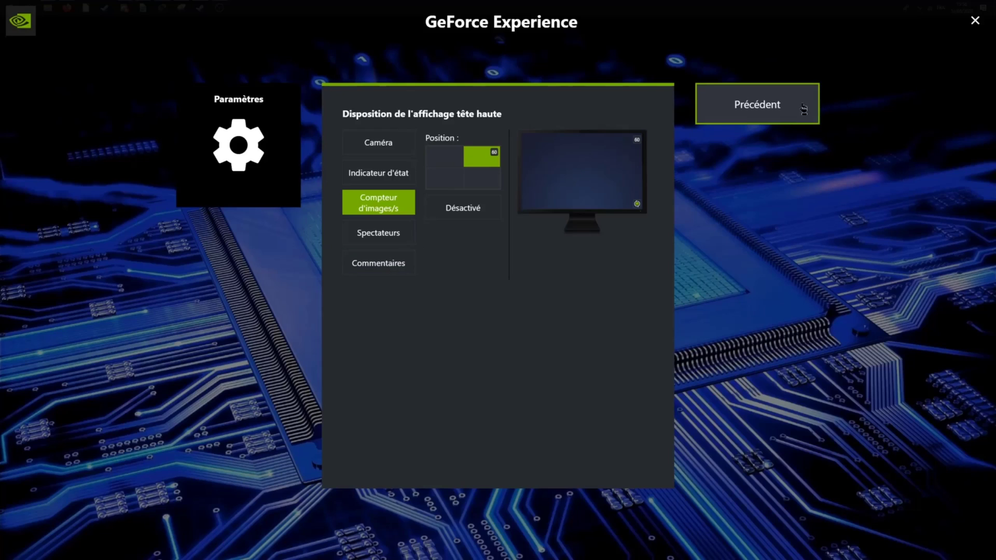
left_click(386, 235)
left_click(391, 258)
left_click(394, 232)
left_click(390, 254)
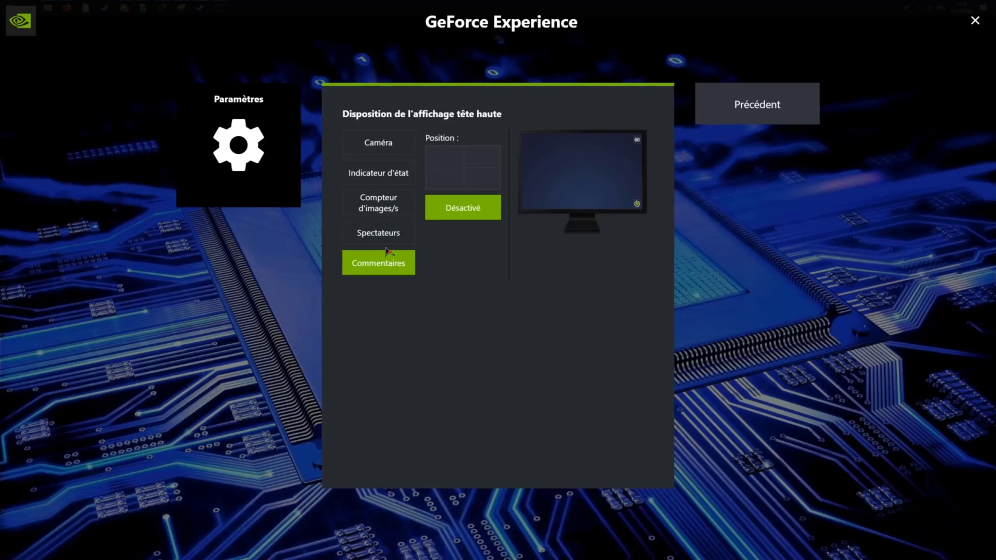
left_click(388, 148)
left_click(772, 107)
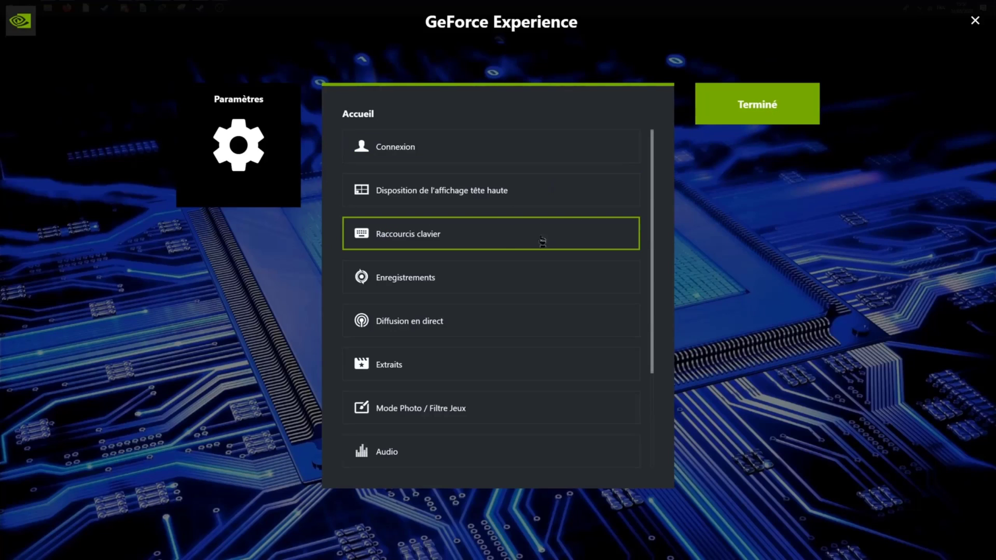
- Review the recording folder locations and the live streaming destination and quality settings
left_click(449, 277)
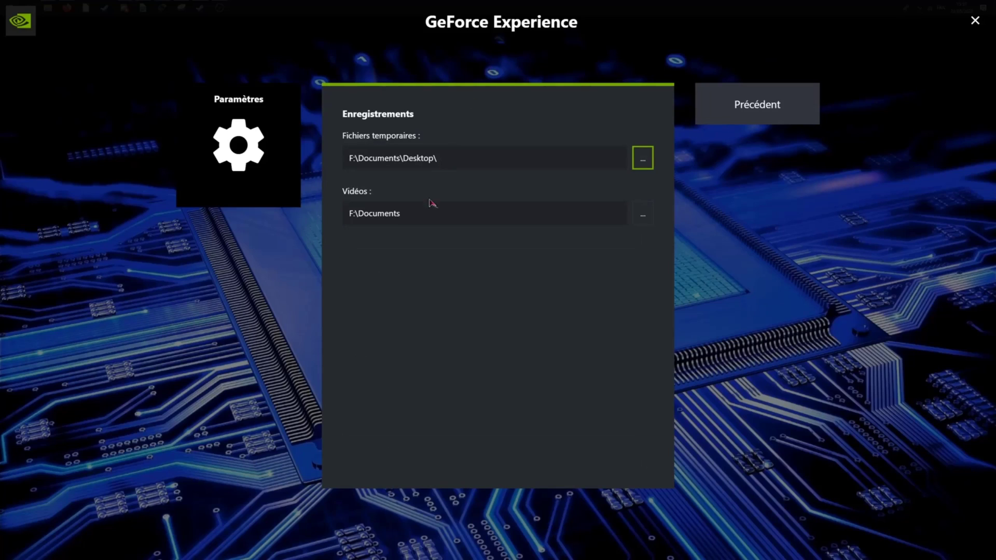
left_click(757, 104)
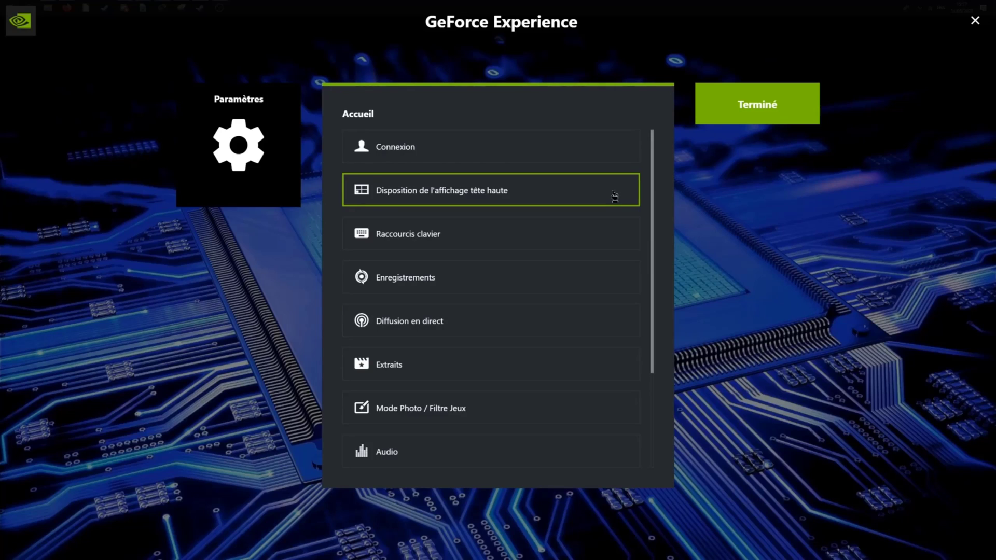
left_click(505, 321)
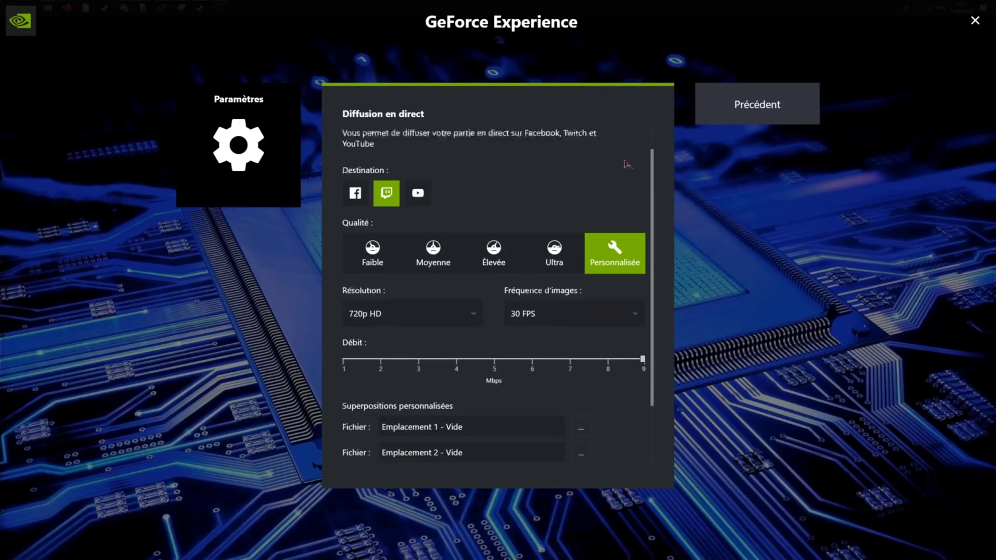
scroll(628, 164, "down", 1)
left_click(757, 104)
- Review the Extraits capture and storage settings and the Audio settings
scroll(420, 247, "down", 3)
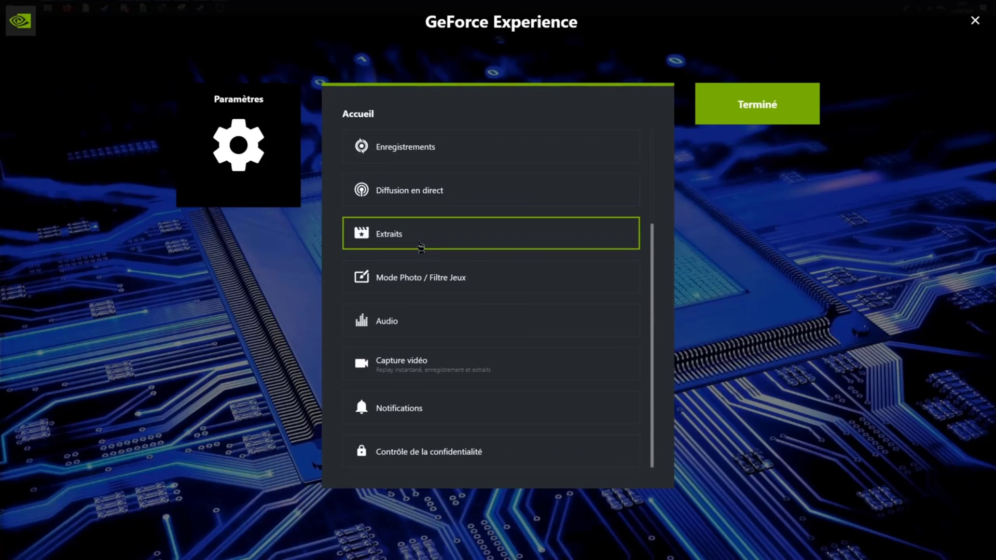
left_click(421, 246)
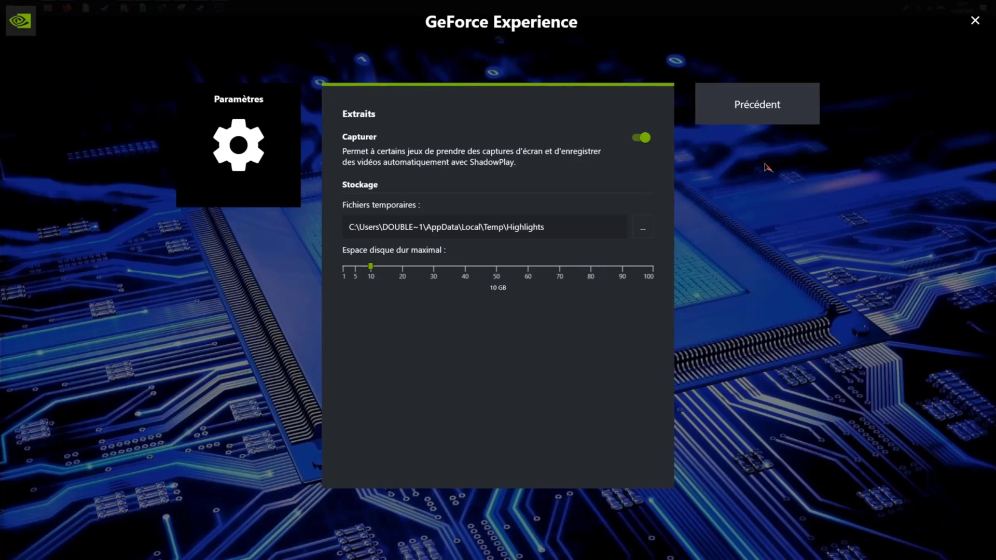
left_click(755, 107)
scroll(443, 343, "down", 2)
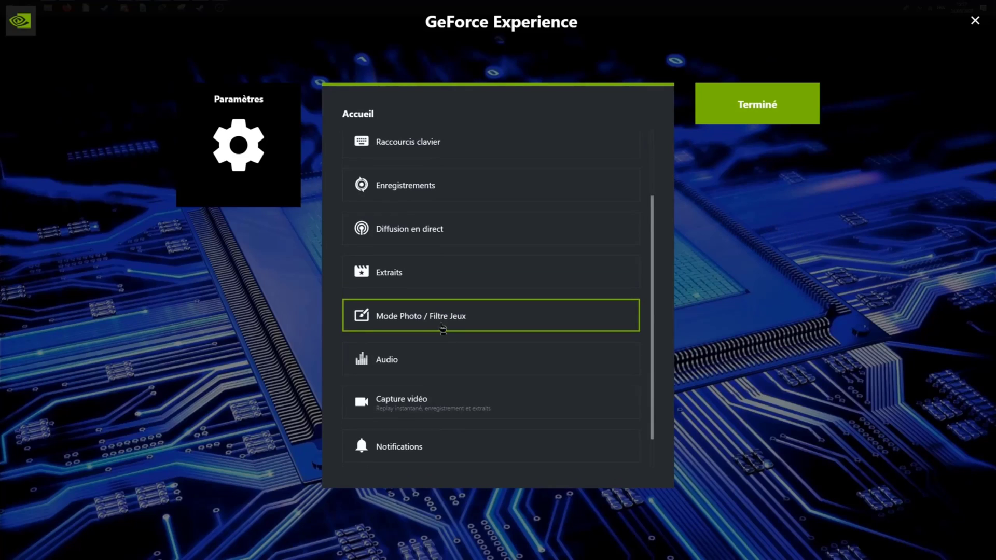
scroll(443, 328, "down", 1)
left_click(416, 322)
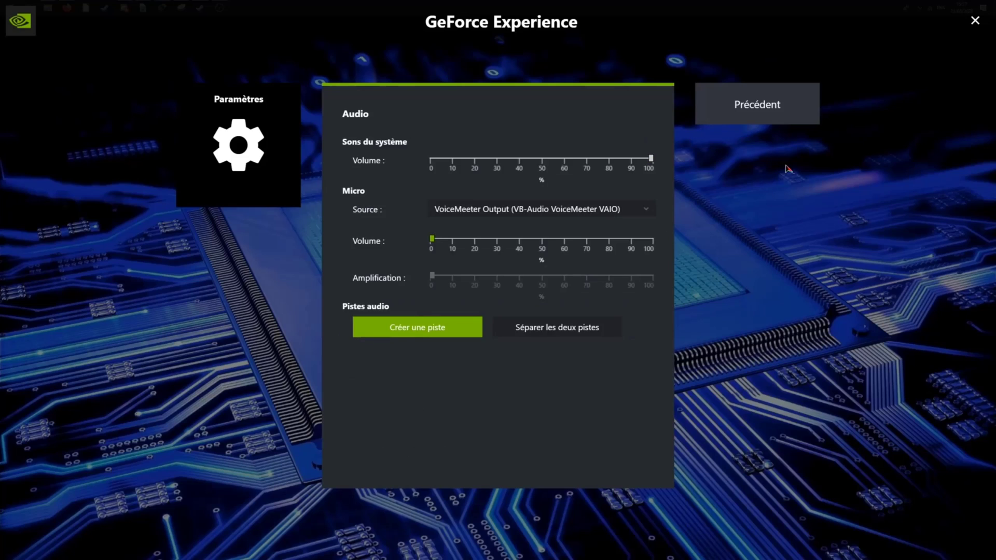
left_click(766, 102)
- Review the video capture settings for replay length, quality, resolution, frame rate and bitrate, and close the settings
scroll(438, 337, "down", 2)
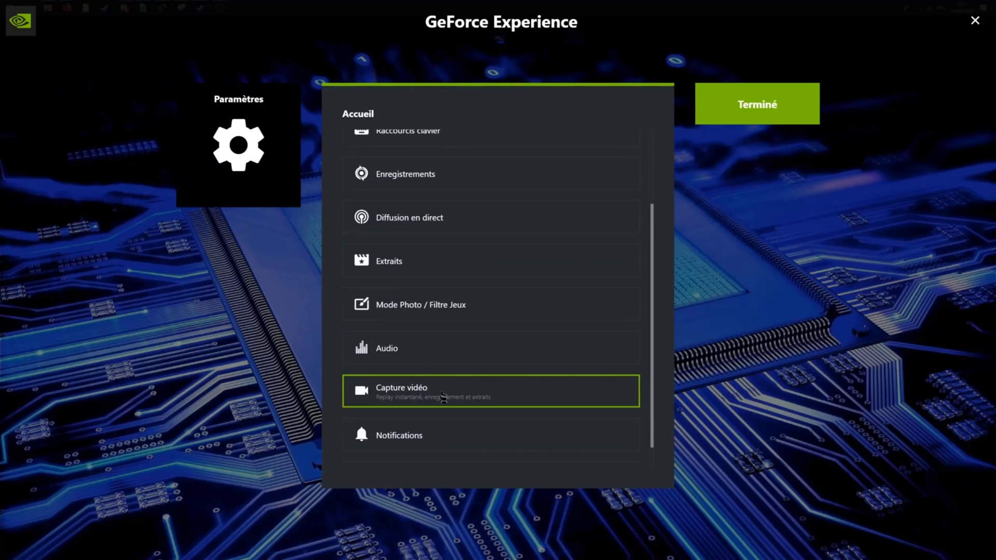
left_click(444, 397)
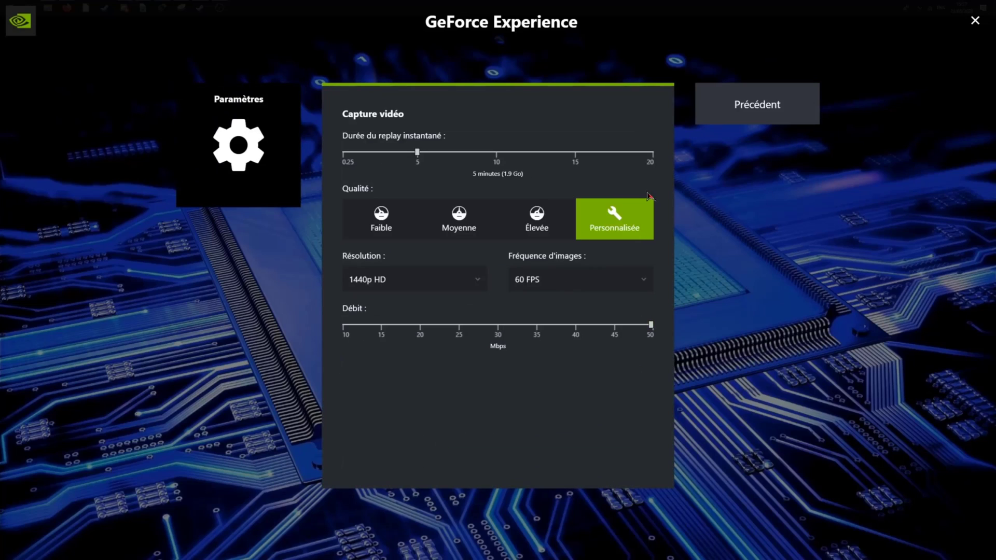
left_click(780, 113)
scroll(529, 358, "down", 3)
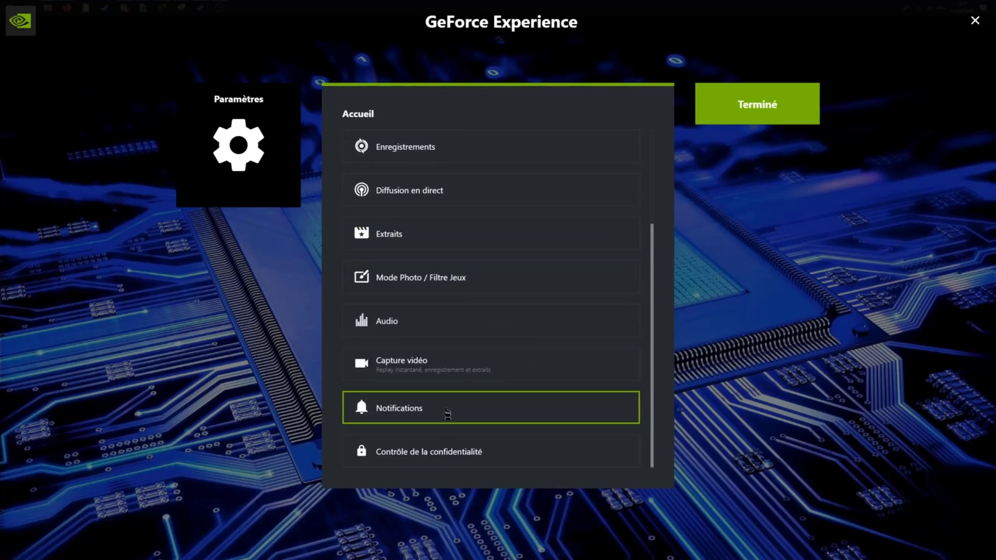
scroll(467, 363, "up", 3)
left_click(804, 120)
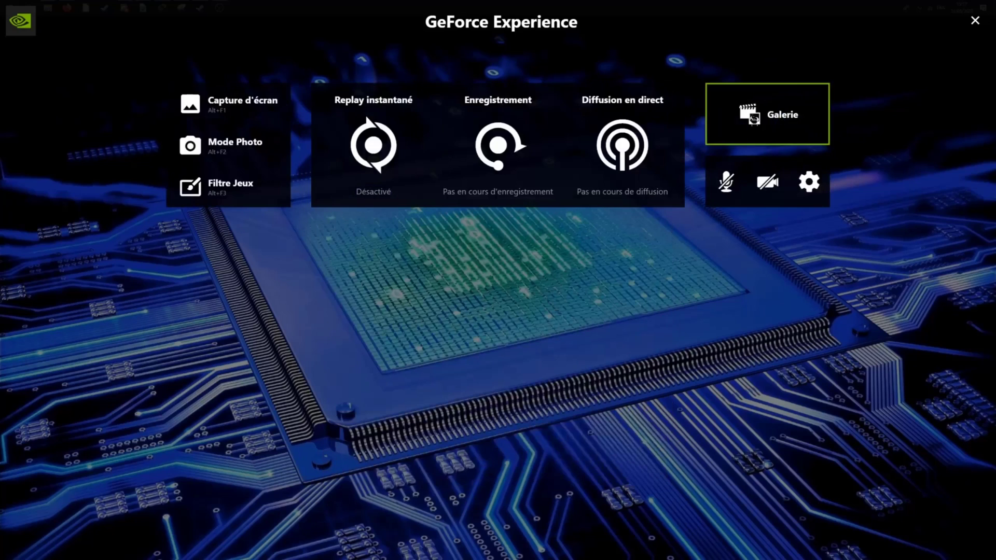
- Check the recording feature's video capture settings and the general settings list, and return to the overlay's main view
left_click(515, 151)
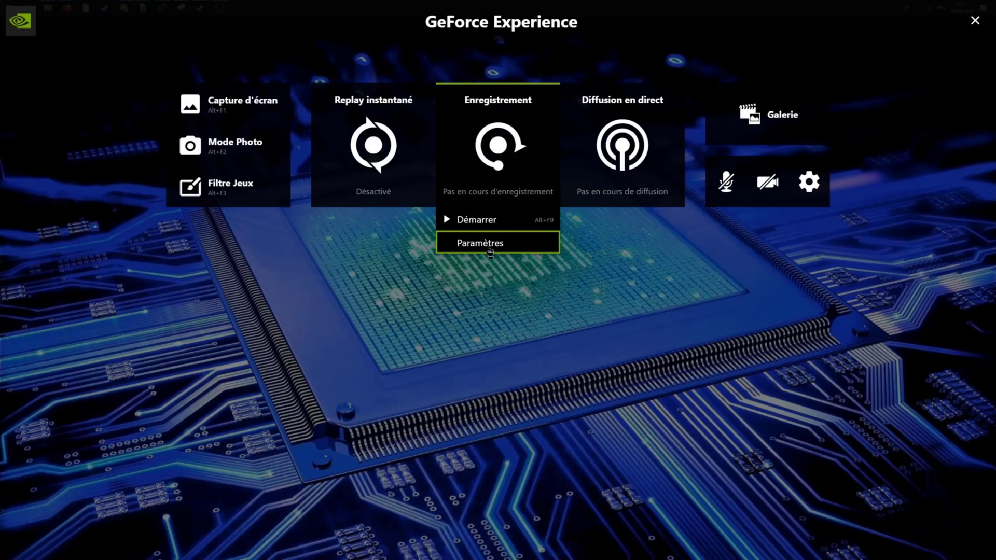
left_click(489, 244)
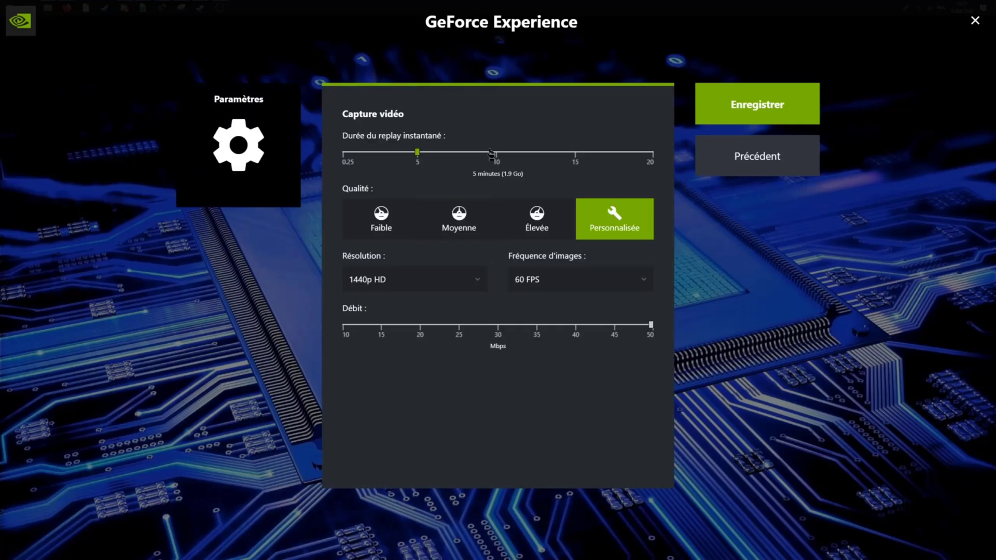
left_click(736, 167)
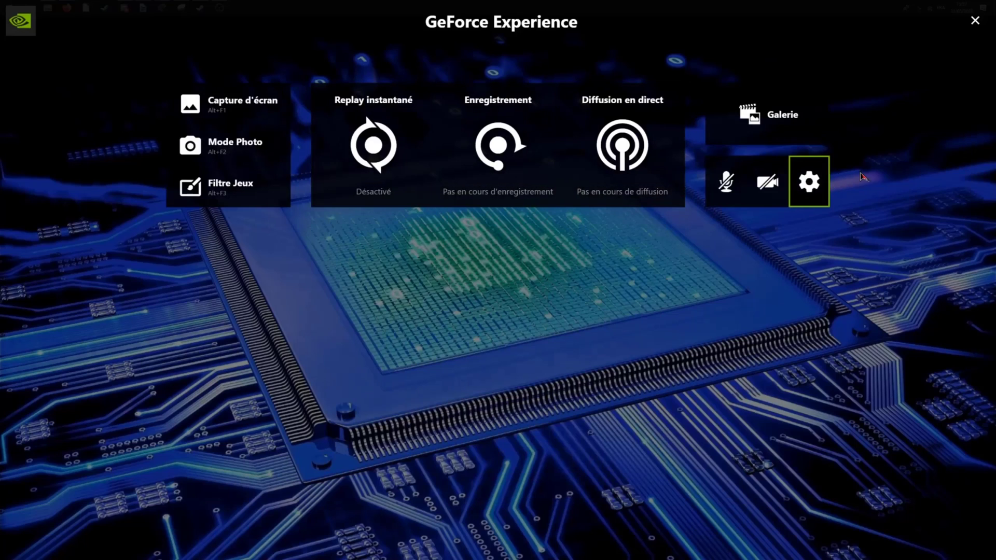
left_click(809, 182)
scroll(490, 332, "down", 3)
scroll(490, 332, "up", 3)
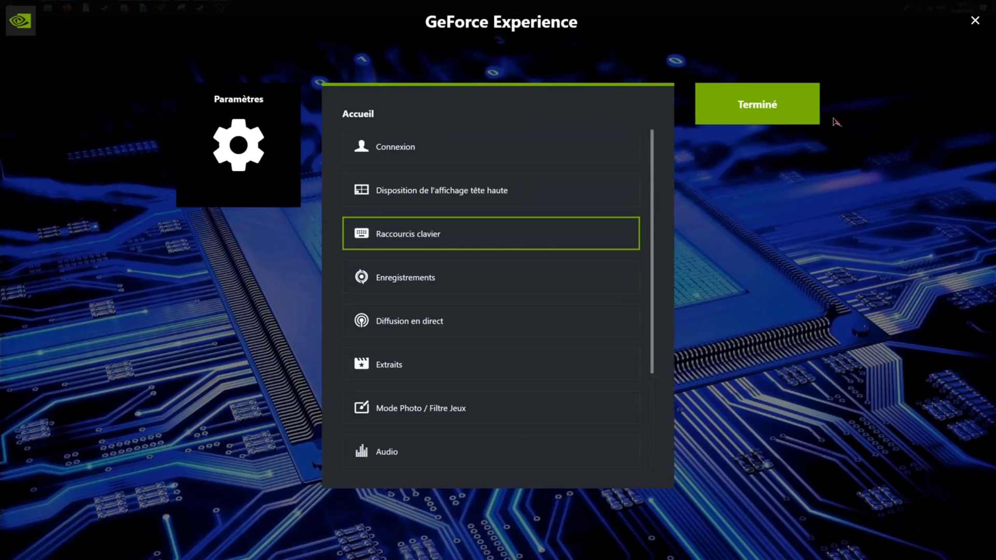
left_click(807, 112)
- Review the recording resolution options and the instant replay duration in the video capture settings, and leave without saving
left_click(513, 180)
left_click(493, 241)
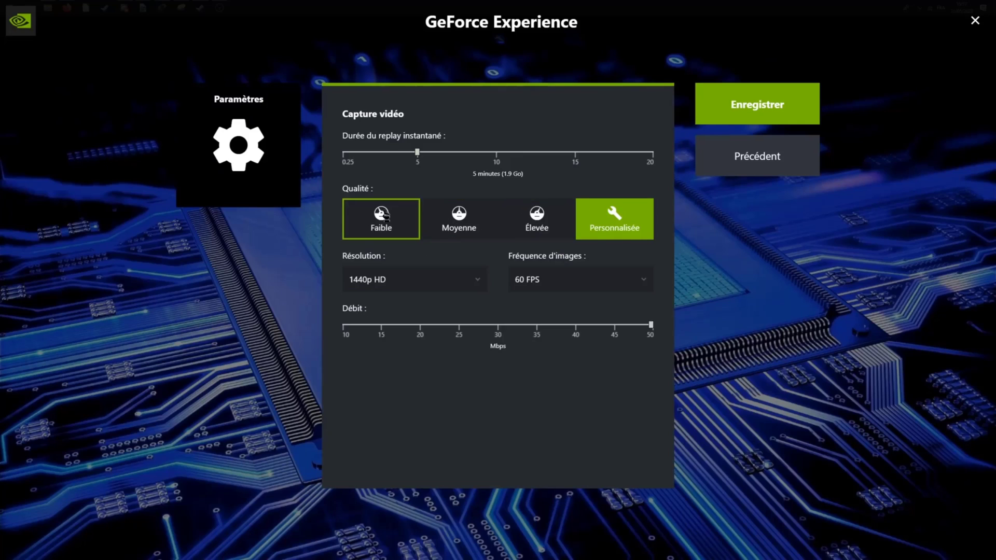
left_click(417, 279)
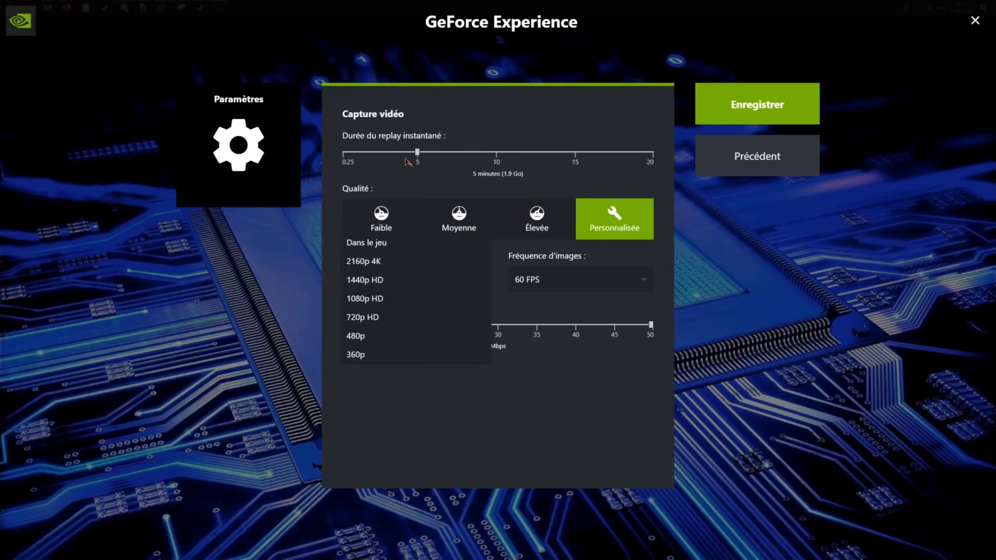
left_click(411, 173)
left_click(417, 152)
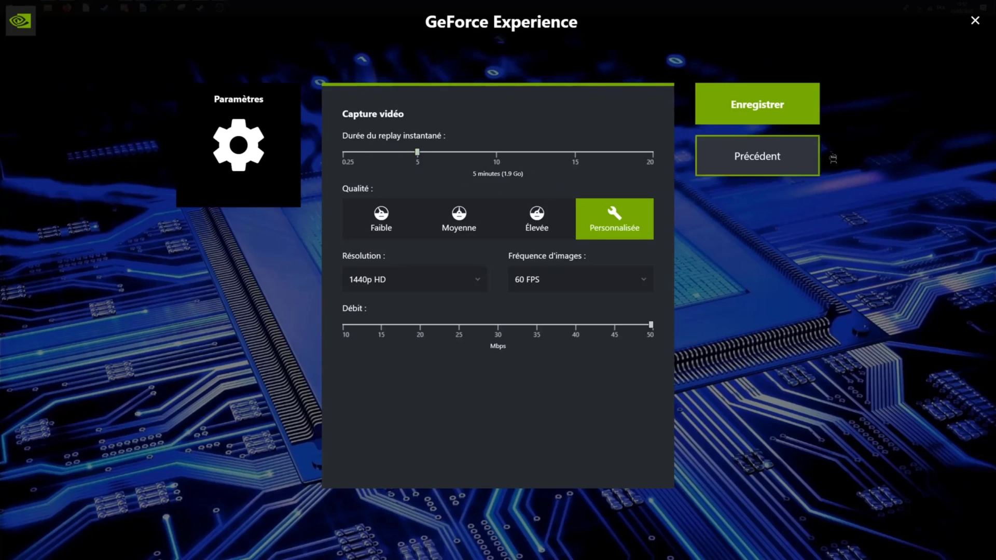
left_click(811, 169)
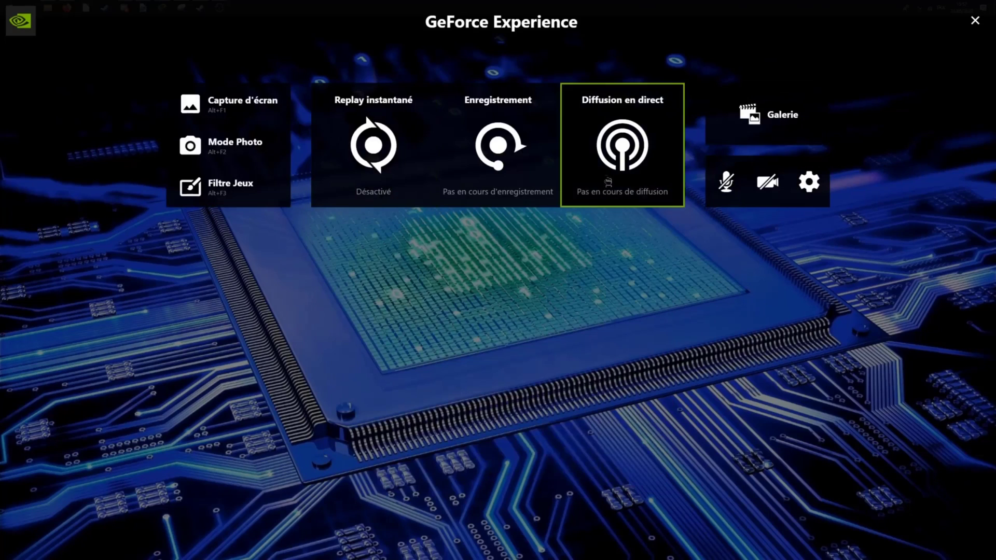
- Review the recording quality, frame rate and bitrate settings once more and go back to the overlay
left_click(480, 186)
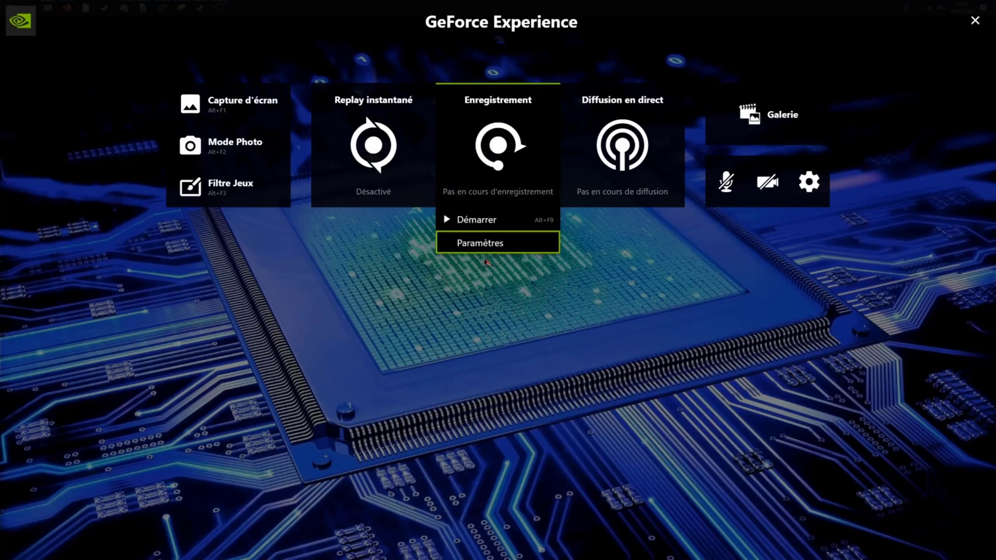
left_click(484, 248)
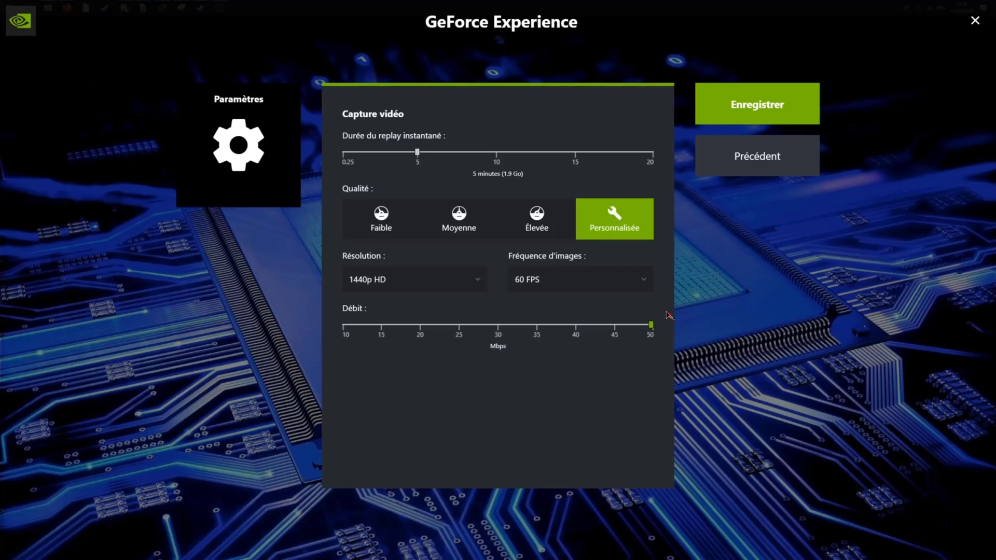
left_click(734, 155)
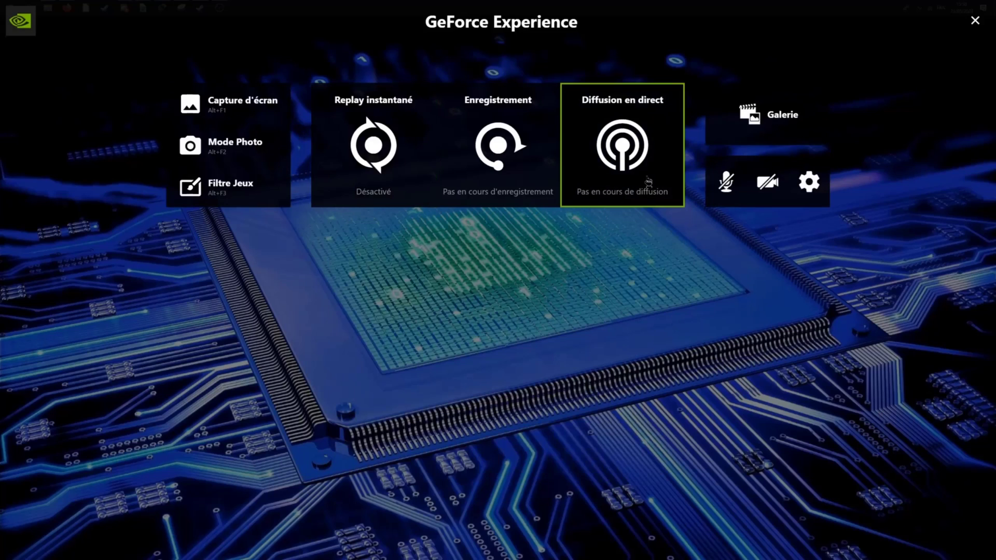
- Look at the live streaming destination and quality settings, and close the overlay
left_click(647, 180)
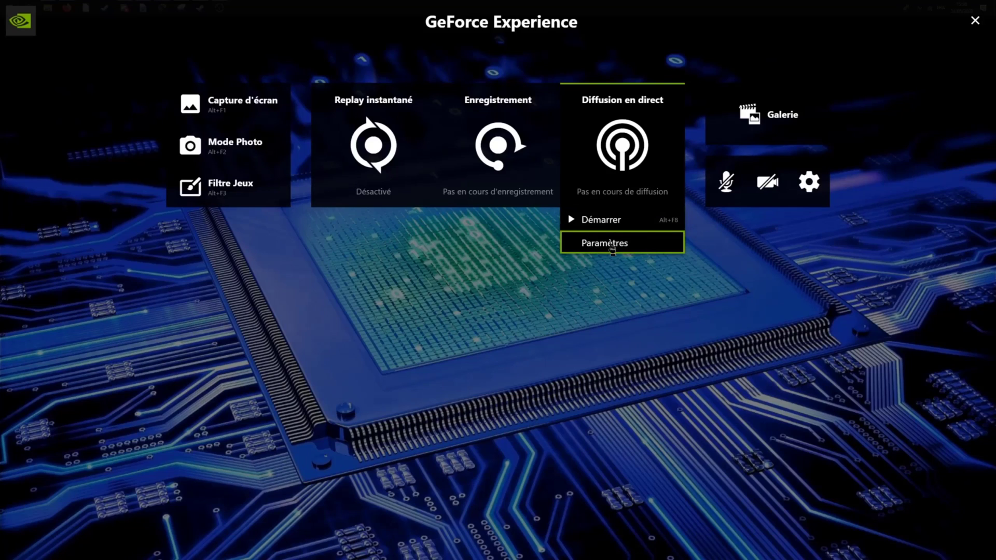
left_click(612, 250)
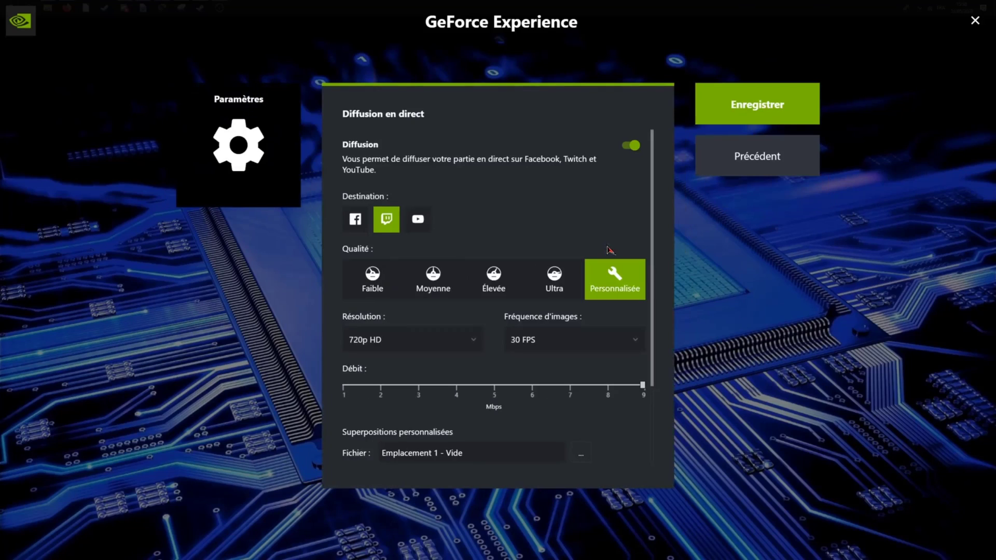
left_click(975, 20)
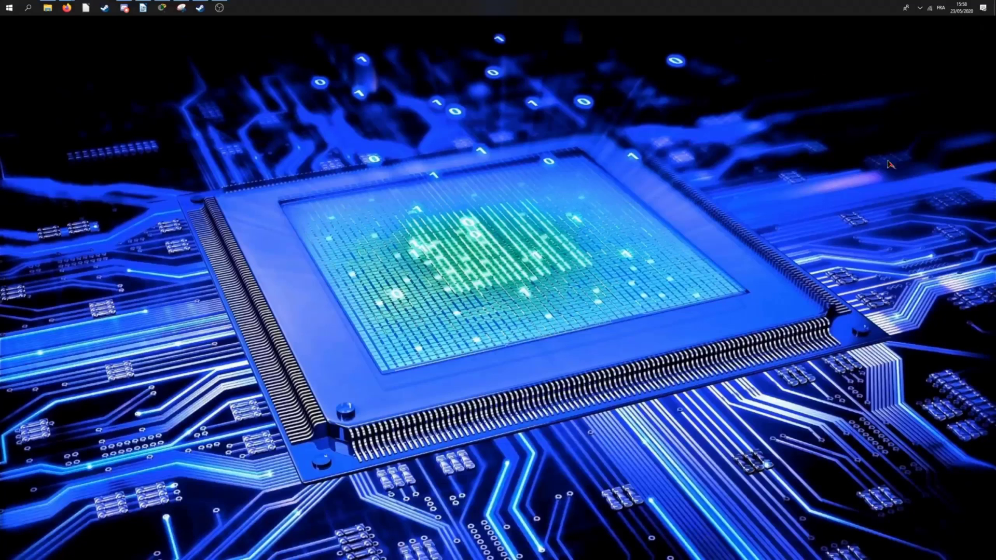
- Switch to the Firefox window with the Twitch channel's Bio page, examine its address and content, and minimize the window
mouse_move(67, 8)
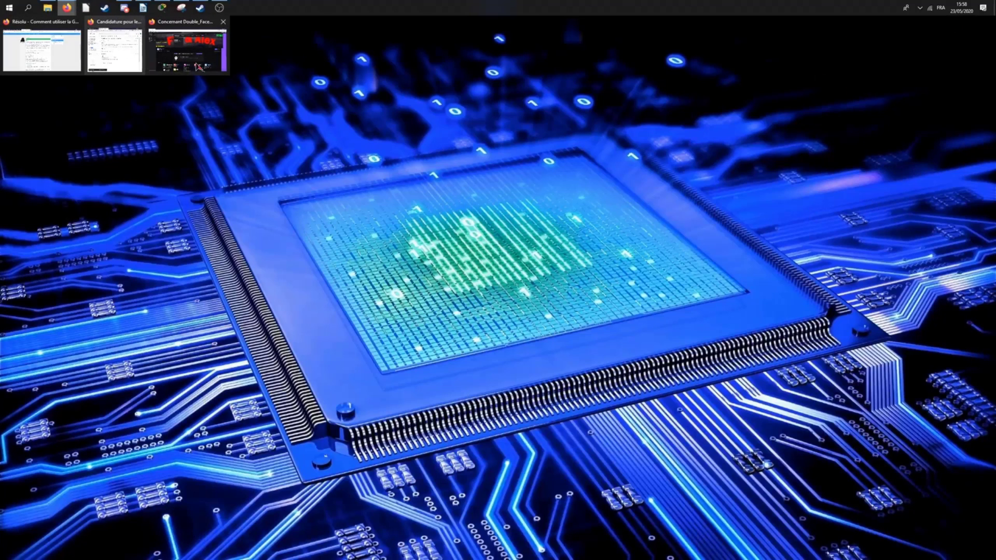
left_click(203, 65)
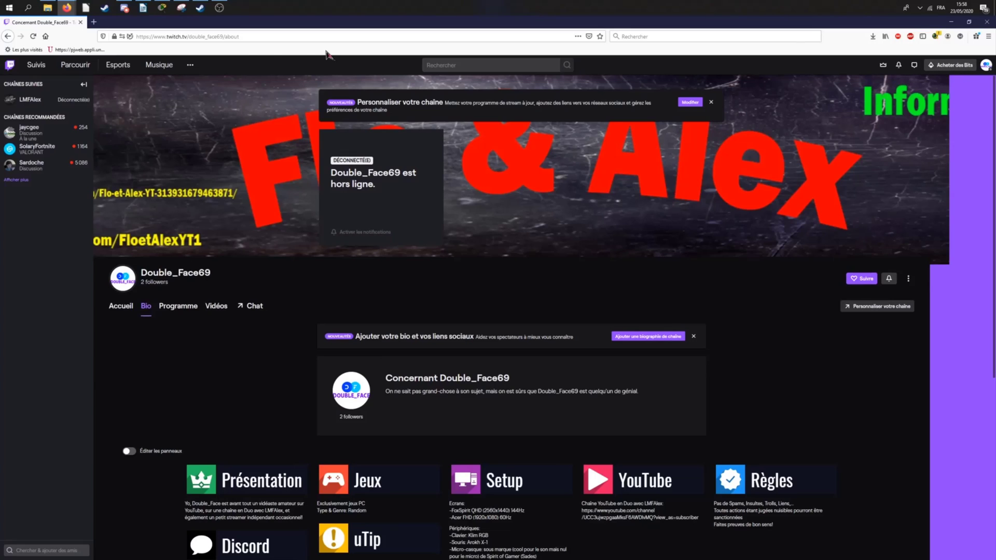
left_click(183, 38)
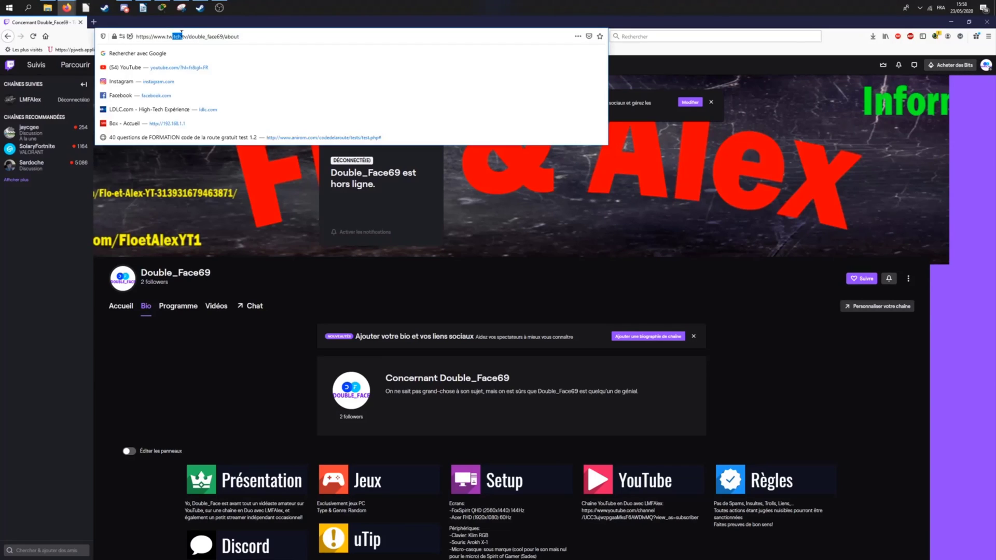
left_click(94, 101)
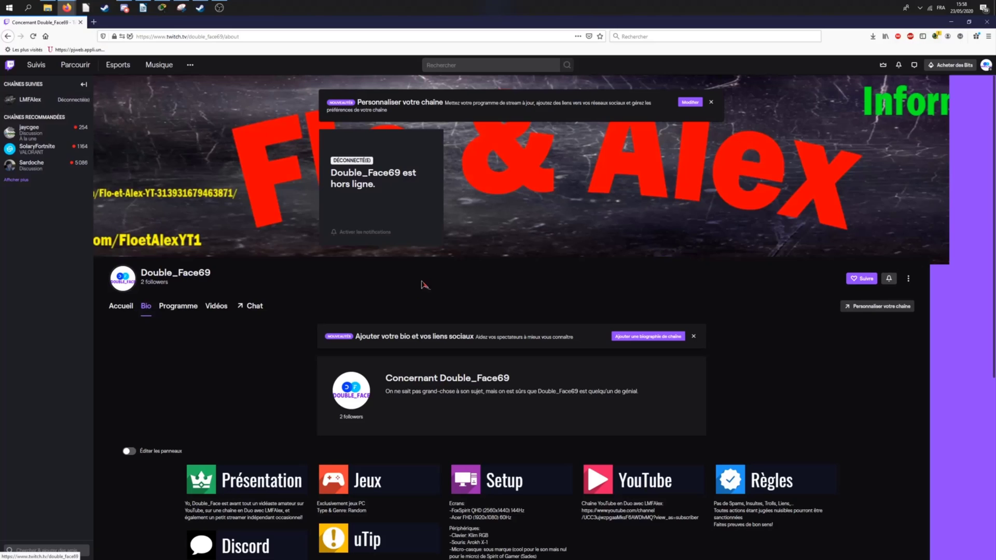
scroll(355, 296, "down", 1)
scroll(353, 296, "up", 1)
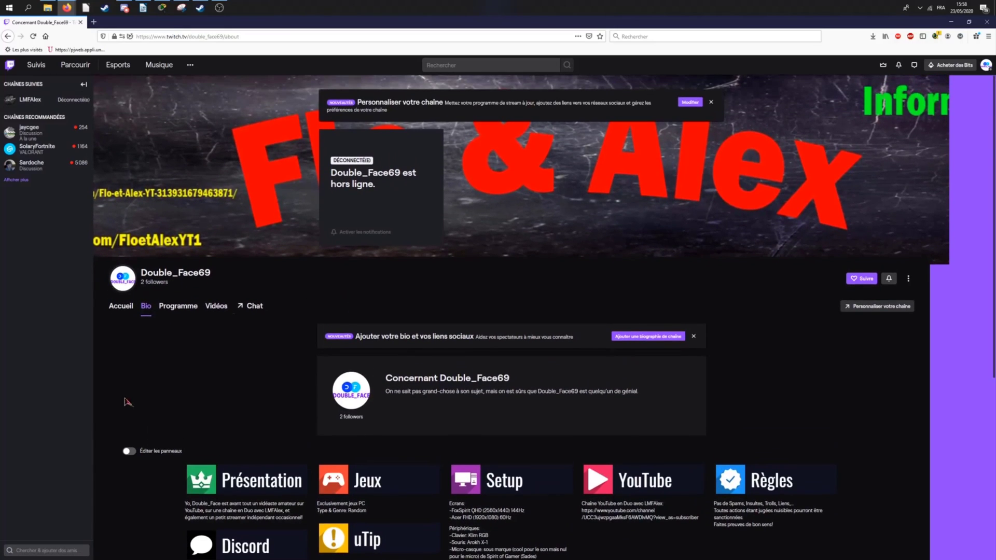
left_click(951, 22)
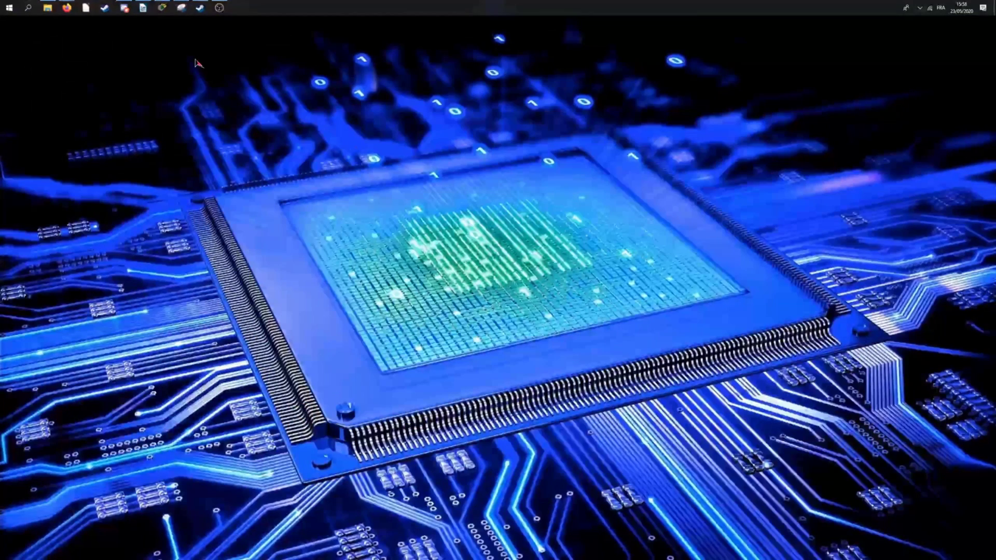
- Reopen the GeForce Experience overlay and examine the live streaming settings through to the custom overlays and ingest server
key("alt+z")
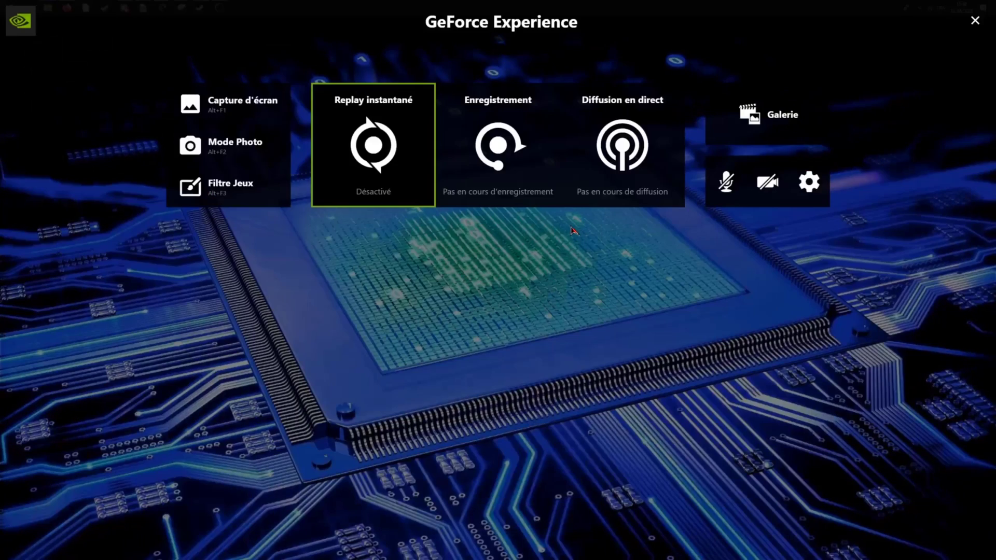
left_click(619, 146)
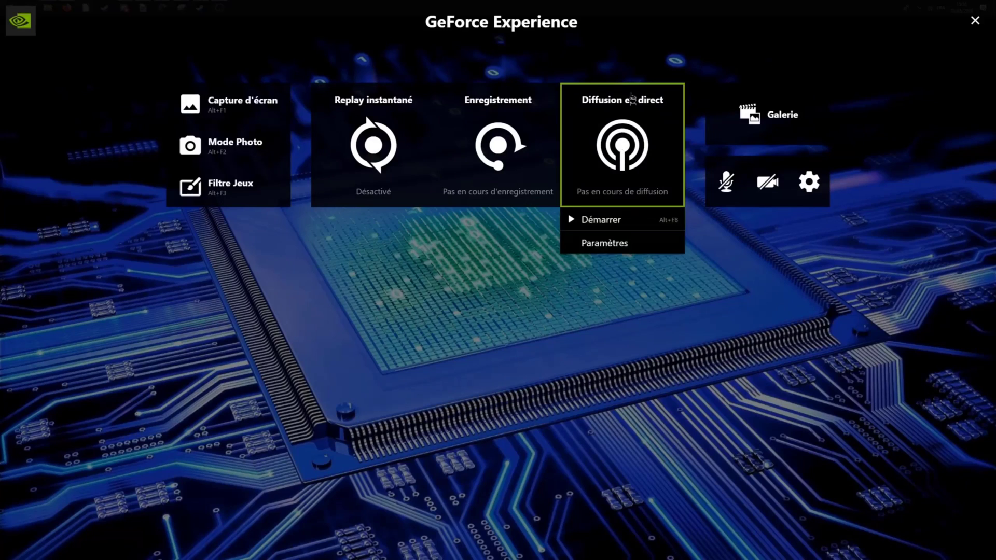
left_click(613, 244)
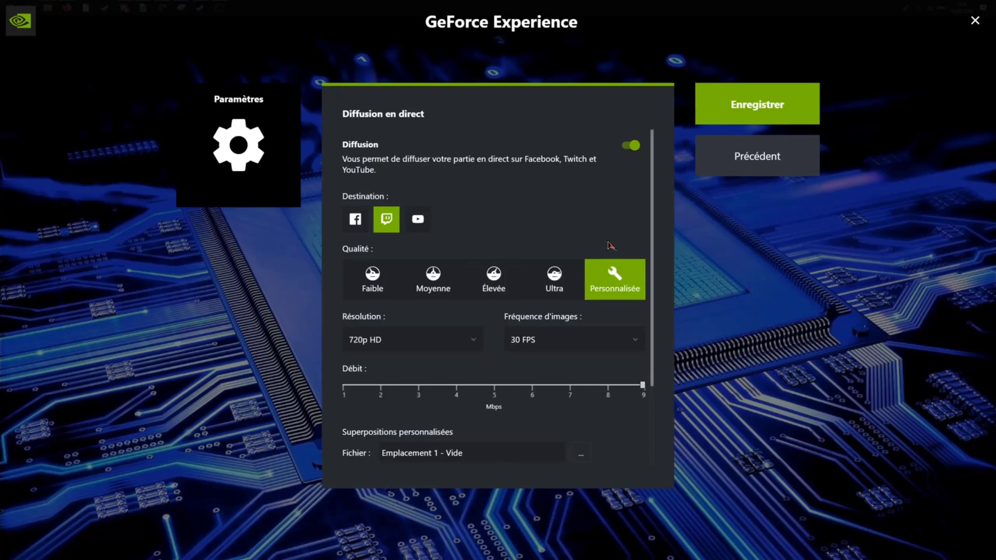
scroll(610, 245, "down", 3)
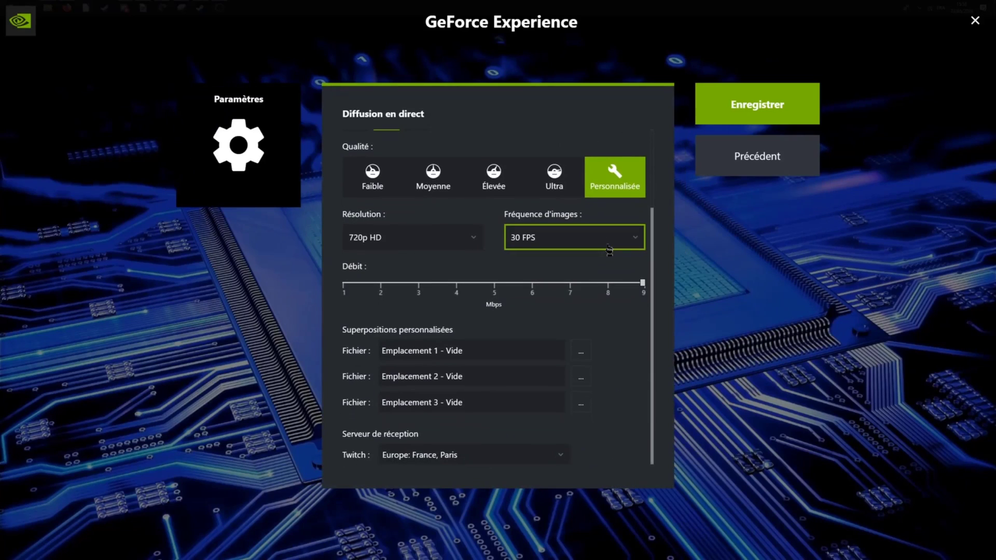
scroll(601, 384, "up", 3)
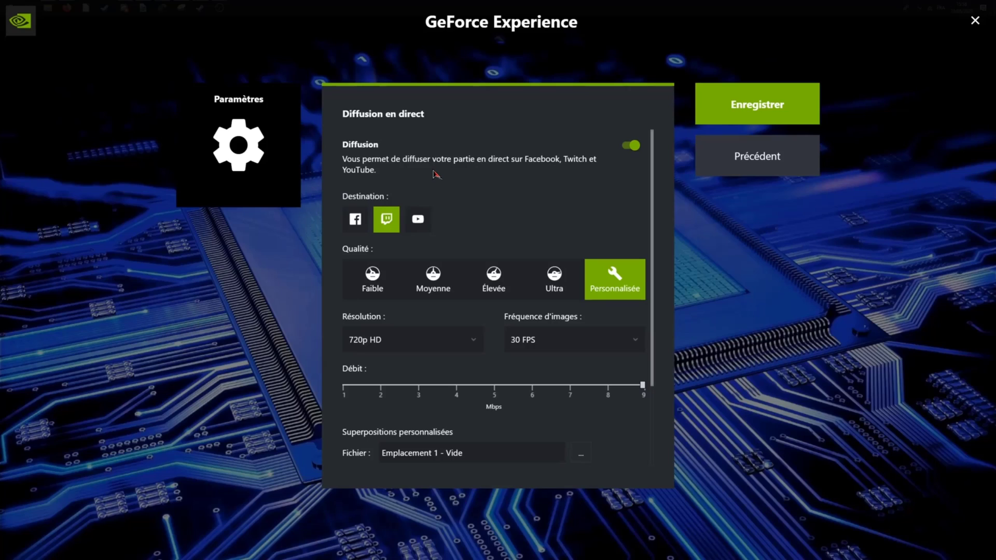
- Compare the live streaming quality settings for Facebook, Twitch and YouTube, and return the destination to Twitch
left_click(355, 221)
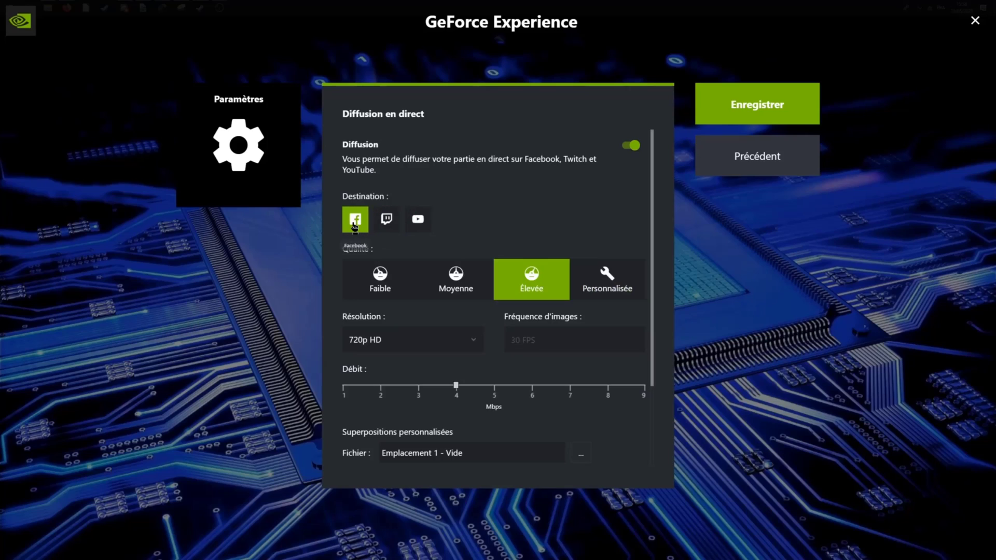
left_click(386, 220)
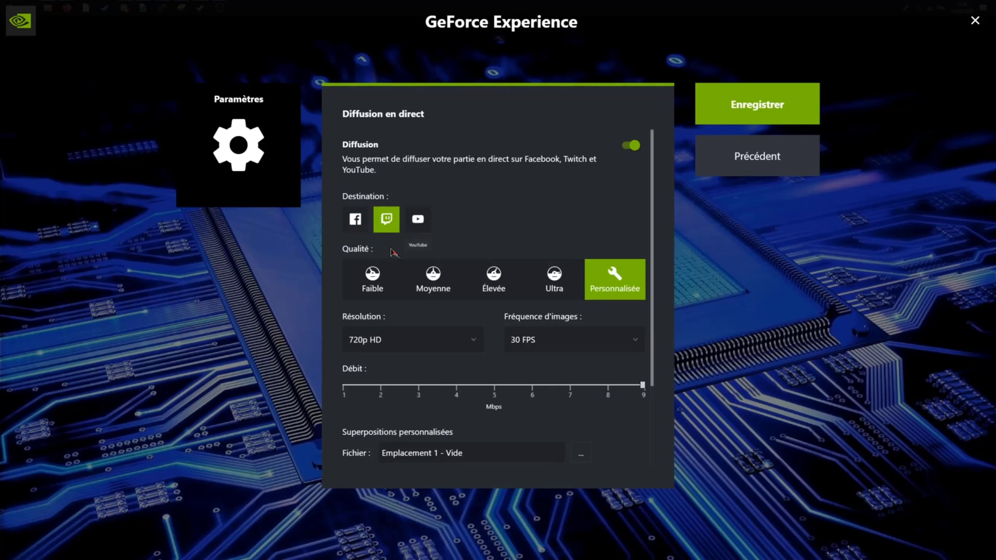
left_click(414, 223)
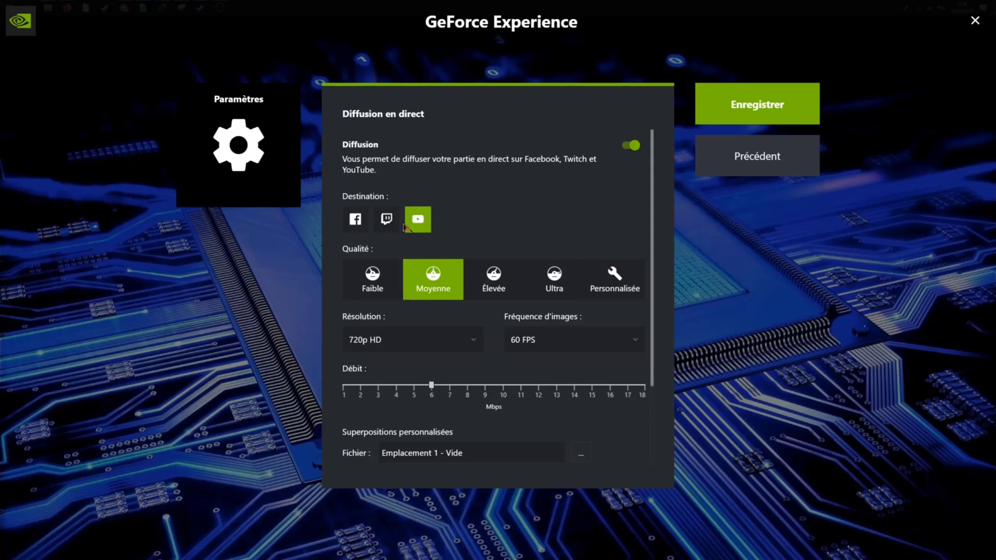
left_click(363, 220)
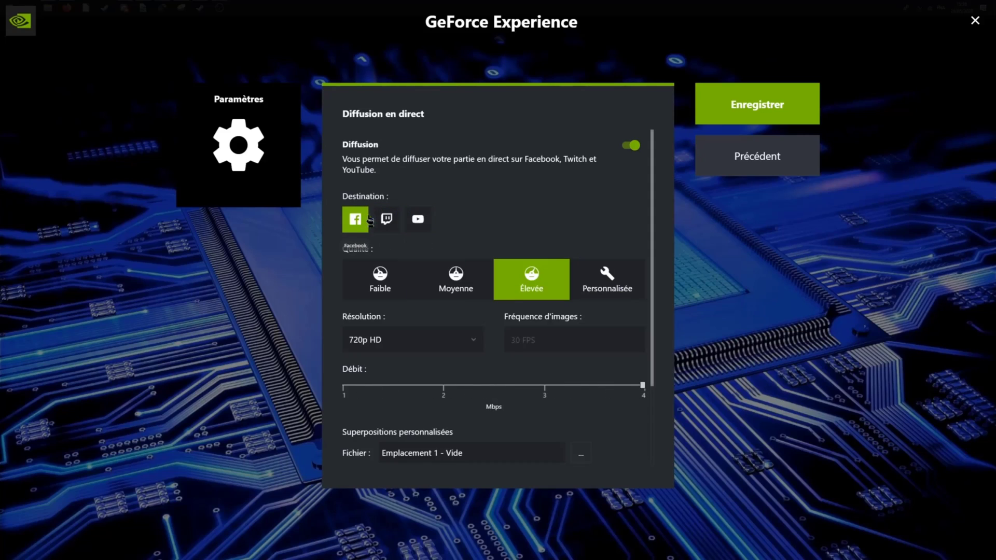
left_click(418, 220)
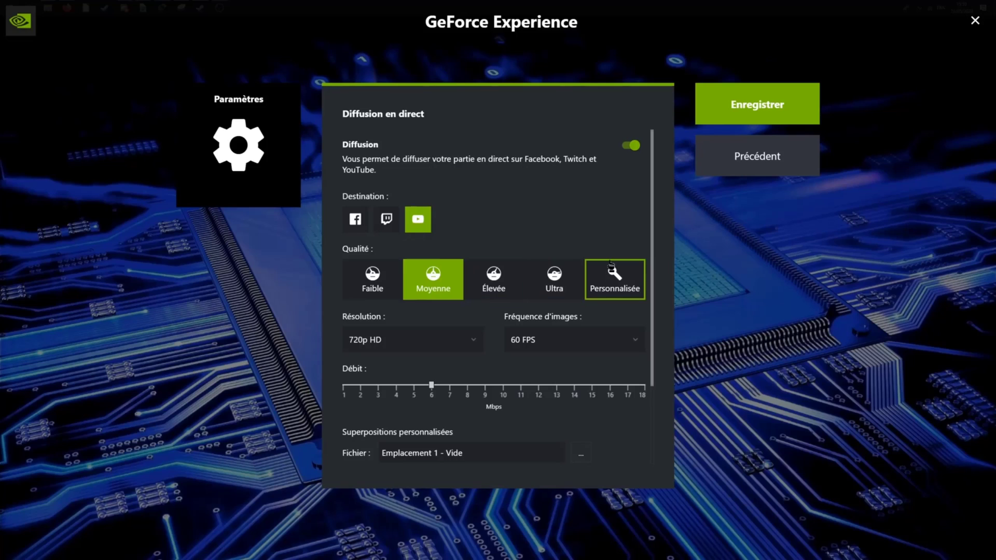
scroll(452, 307, "down", 1)
scroll(453, 307, "up", 1)
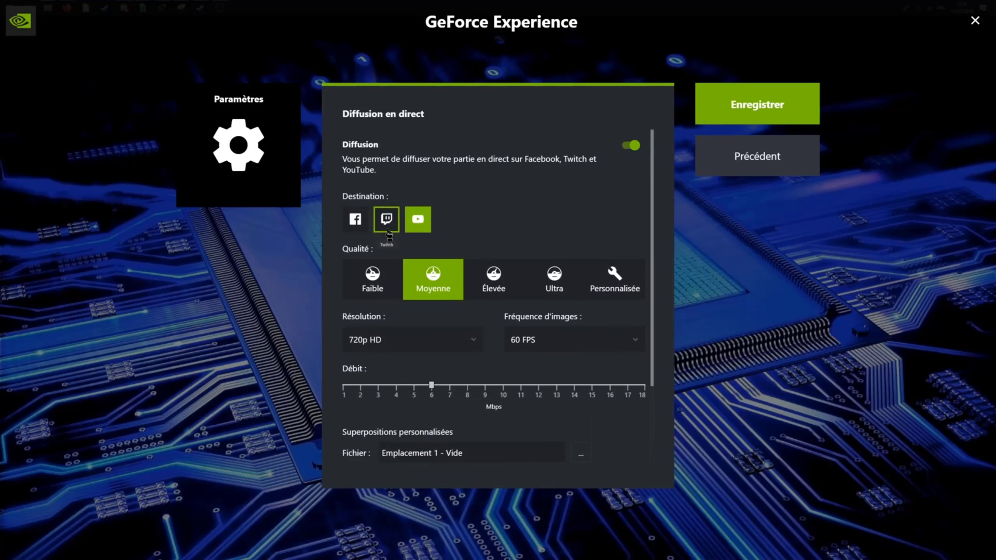
left_click(386, 219)
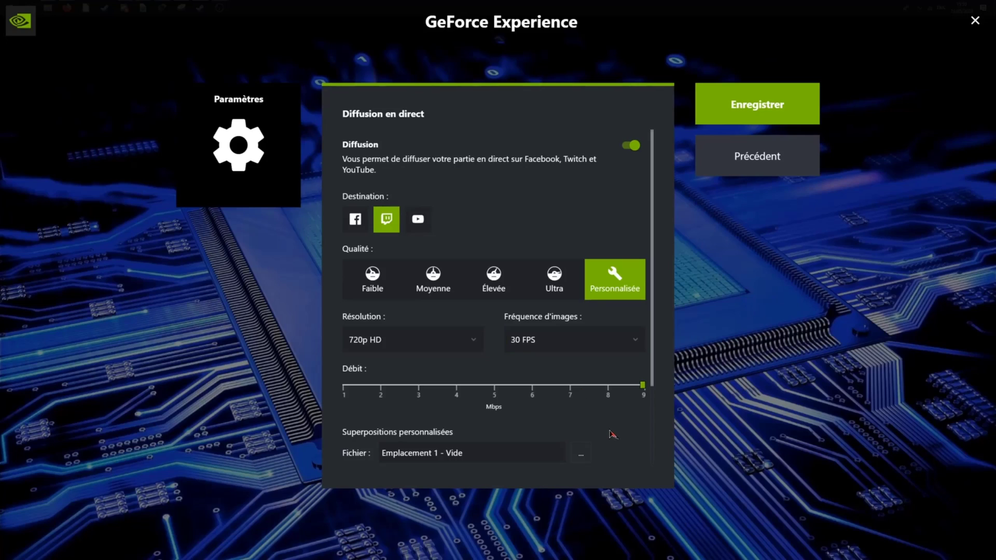
- Review the Twitch streaming resolution options, bitrate, custom overlay files and ingest server
left_click(418, 341)
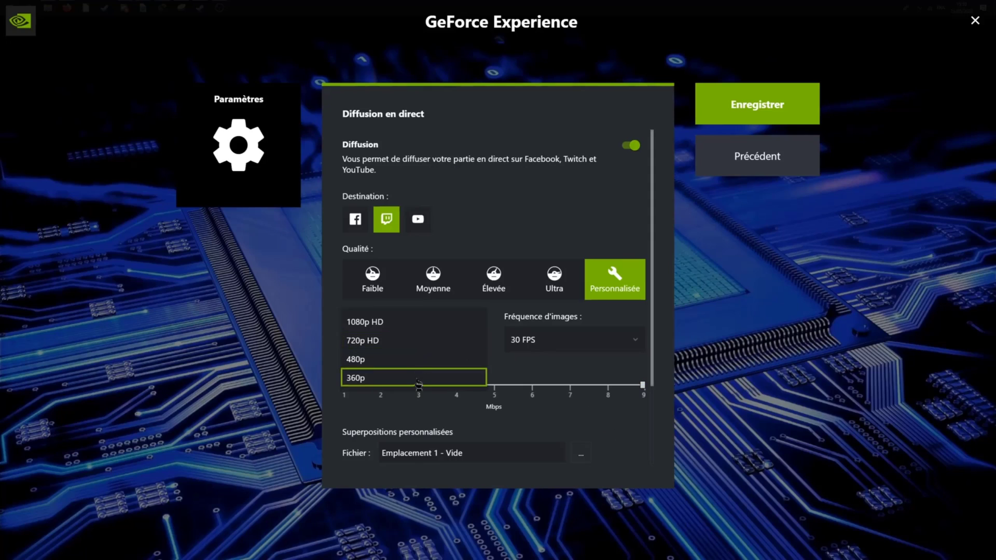
left_click(508, 369)
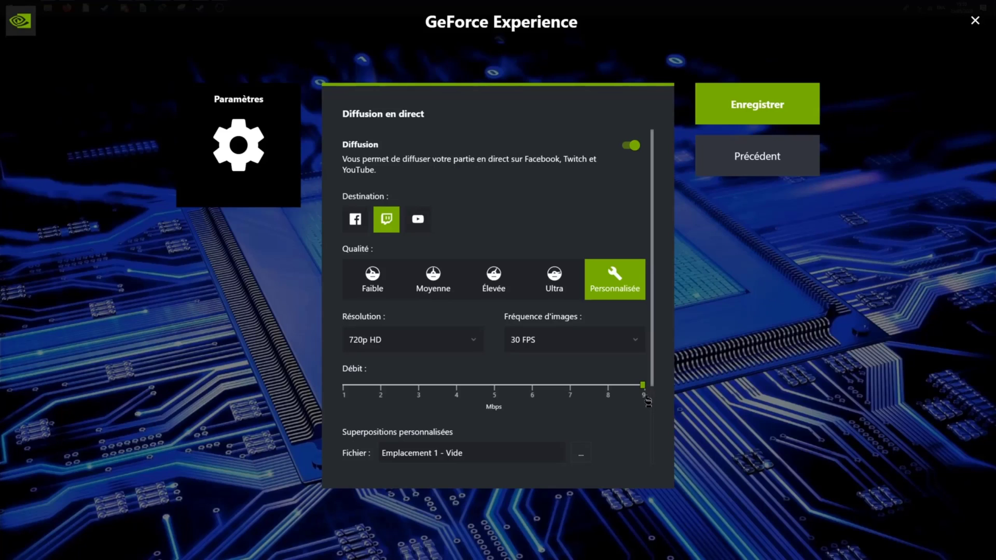
scroll(519, 363, "down", 3)
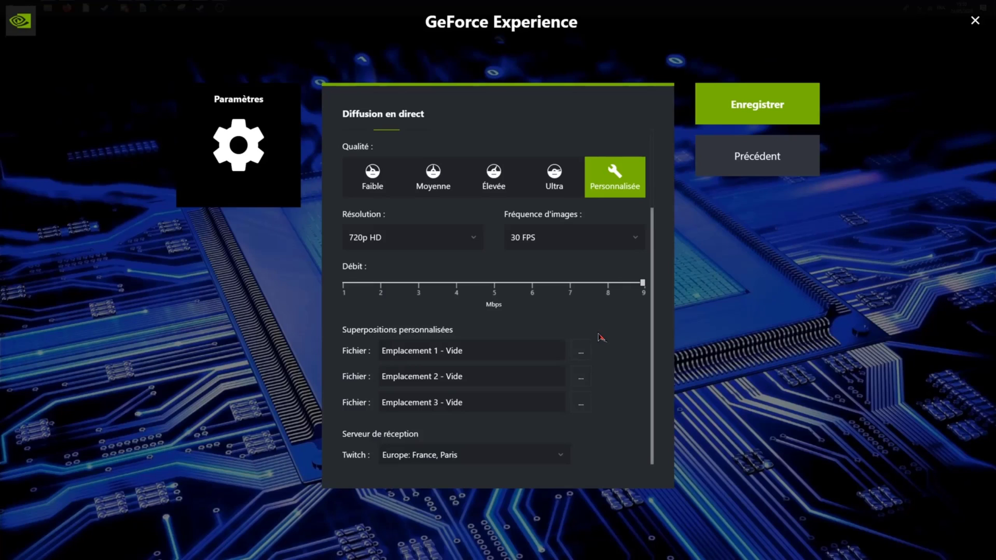
- Examine the file picker for the first custom overlay slot, and return to the live streaming settings without choosing a file
left_click(581, 352)
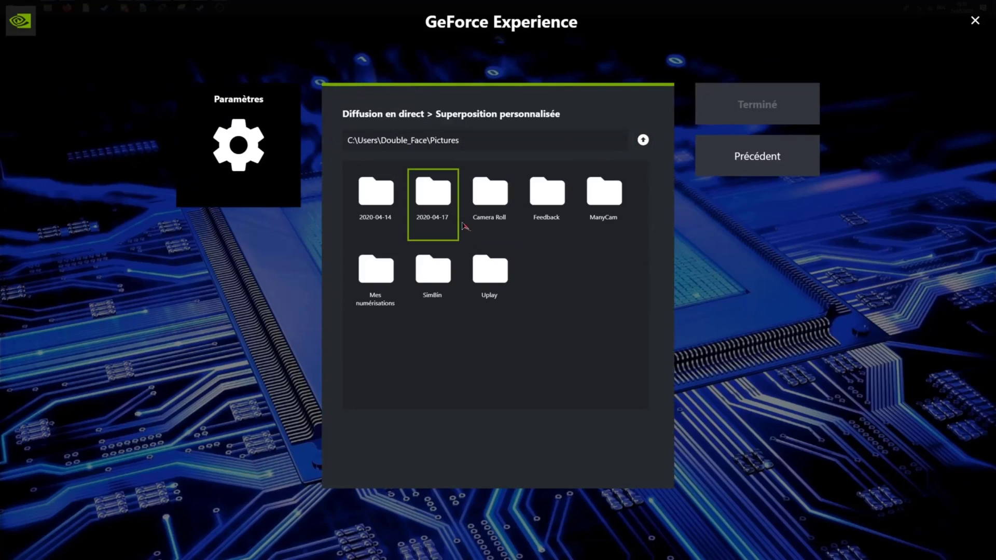
left_click(757, 155)
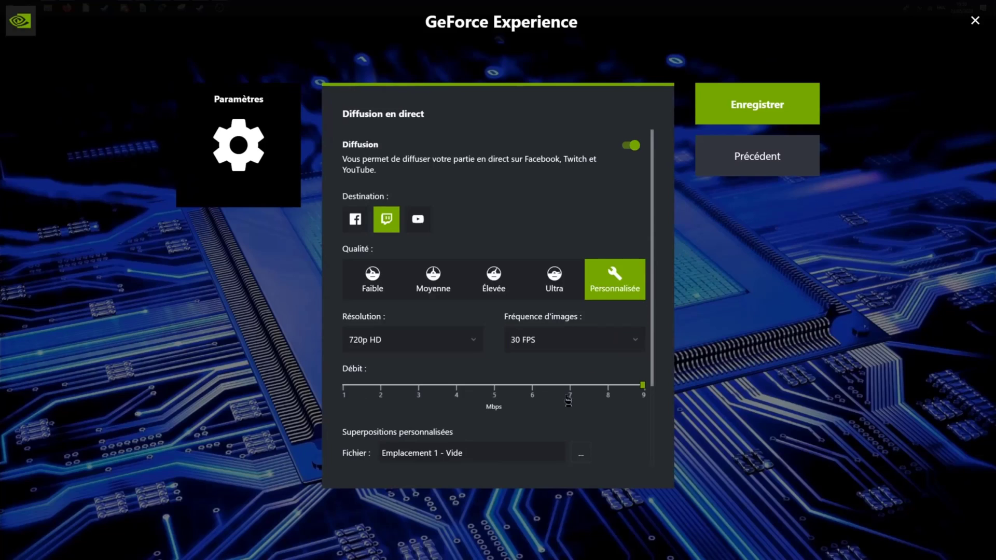
scroll(606, 407, "down", 2)
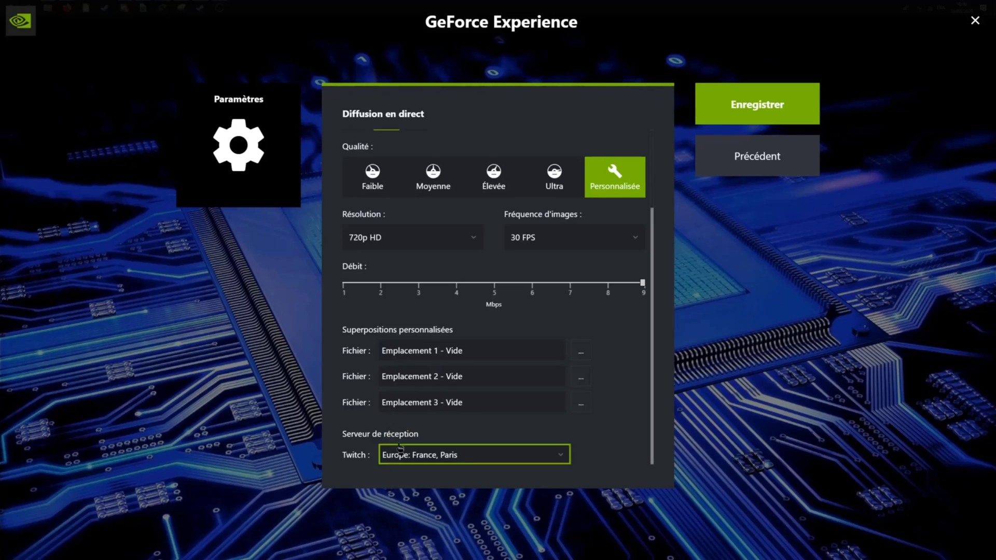
- Browse the list of Twitch ingest servers without changing the selection, and leave the live streaming settings without saving
left_click(425, 454)
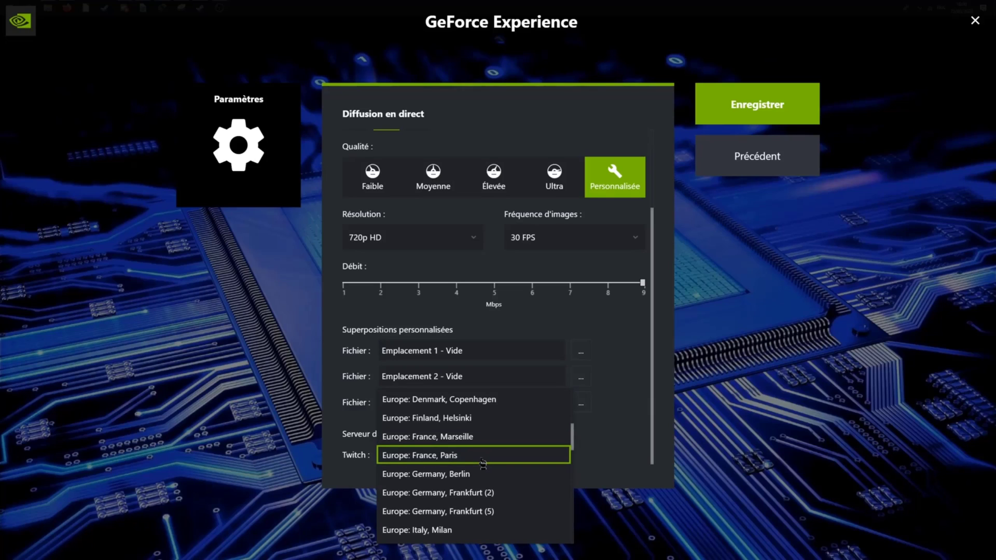
scroll(482, 463, "down", 5)
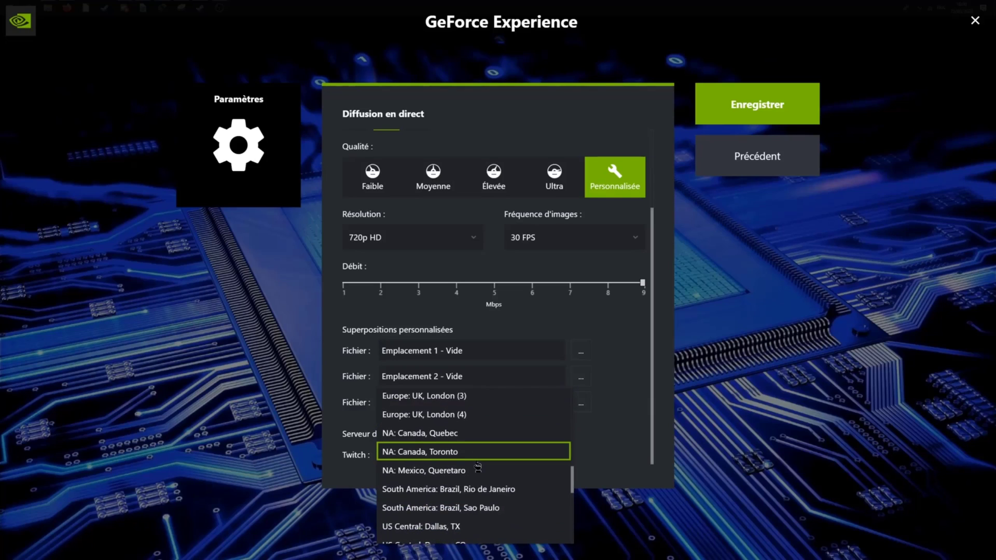
scroll(478, 466, "down", 5)
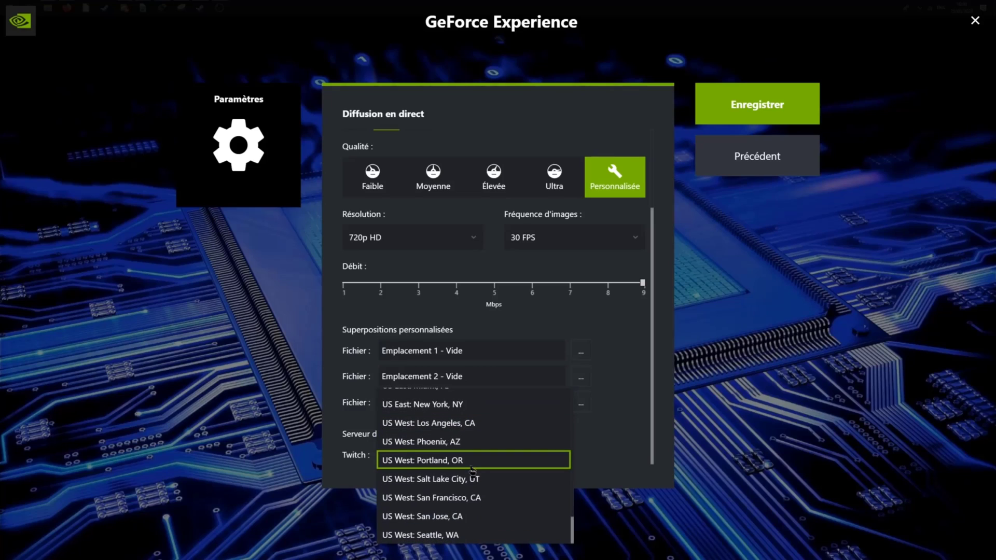
scroll(469, 472, "up", 6)
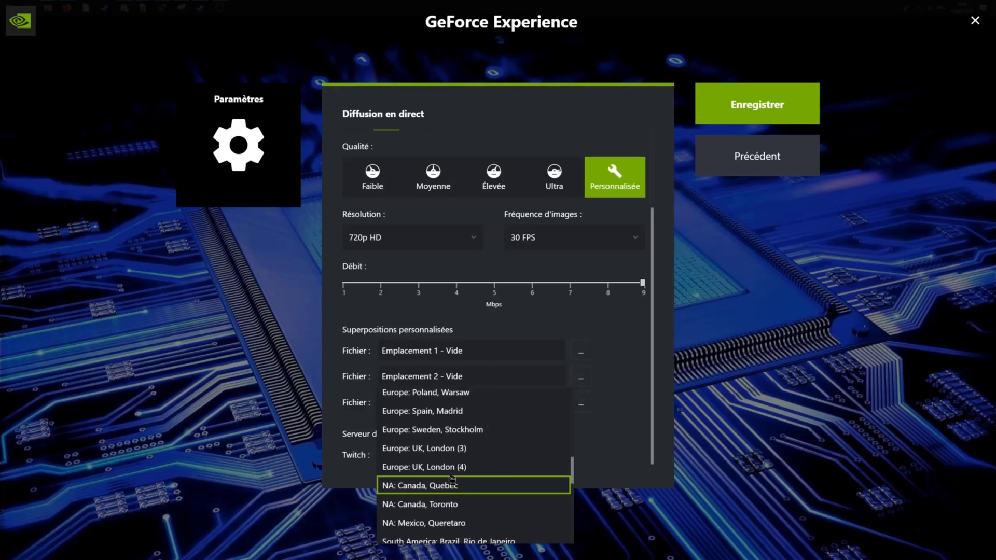
scroll(452, 480, "up", 8)
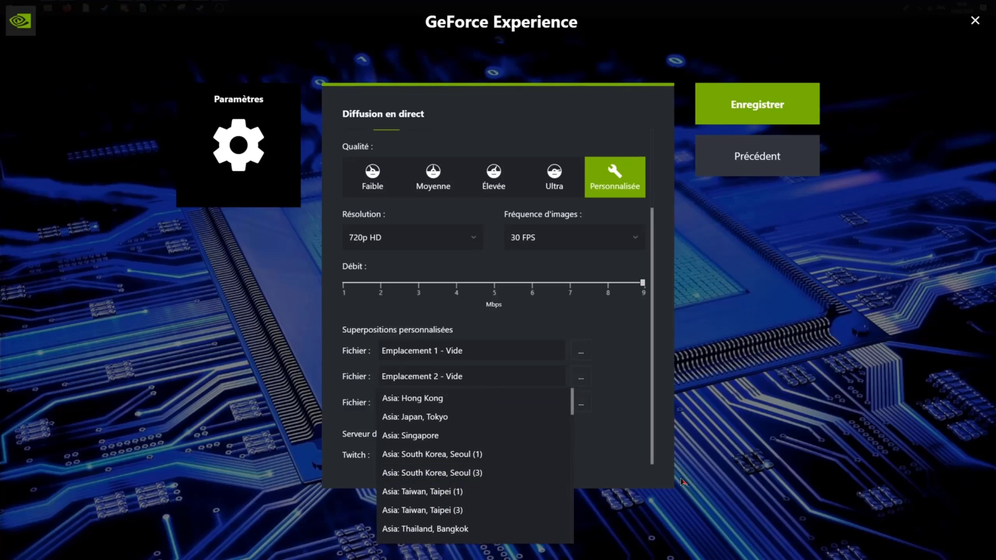
left_click(632, 467)
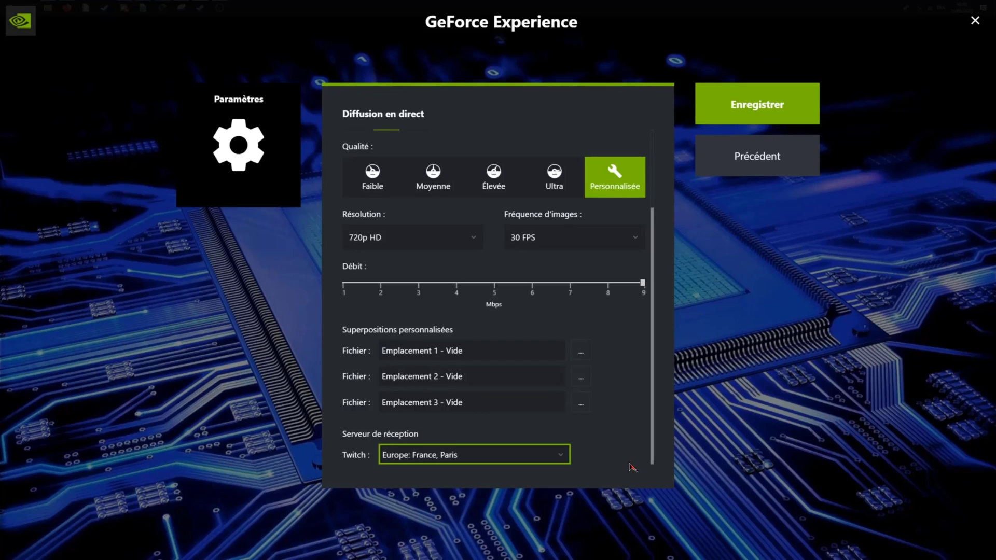
scroll(551, 202, "up", 3)
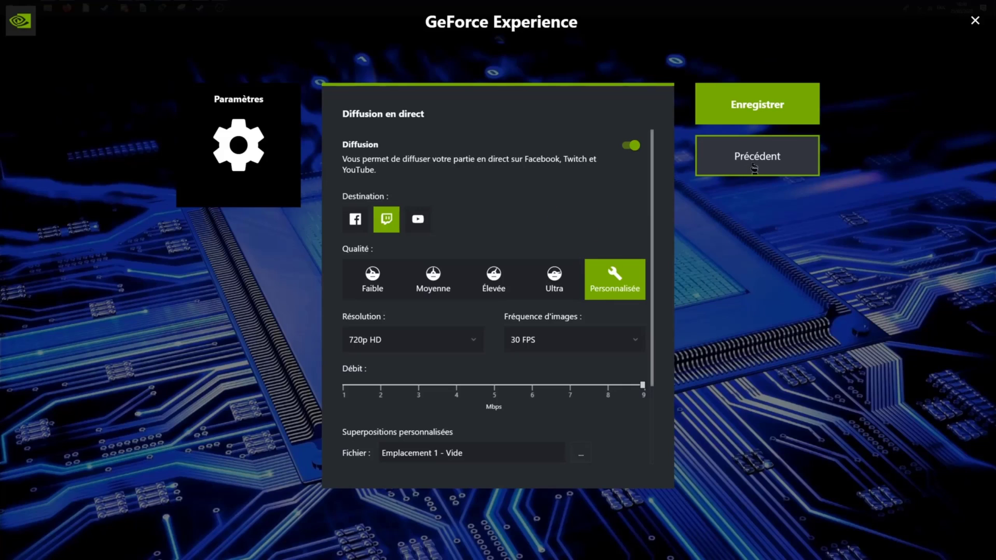
left_click(736, 154)
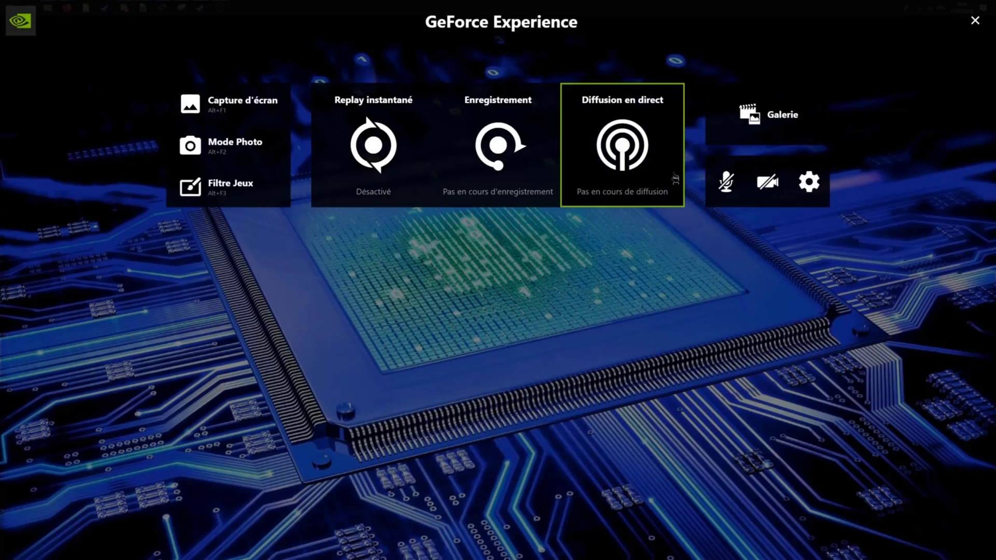
- Start a live broadcast to Twitch with the title "Allez viens, on est bien!"
left_click(623, 156)
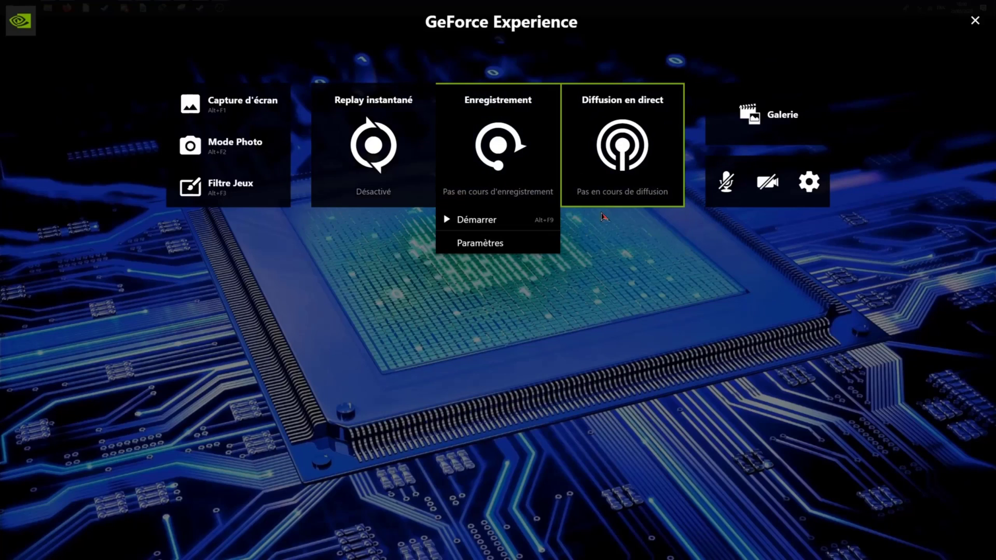
left_click(590, 124)
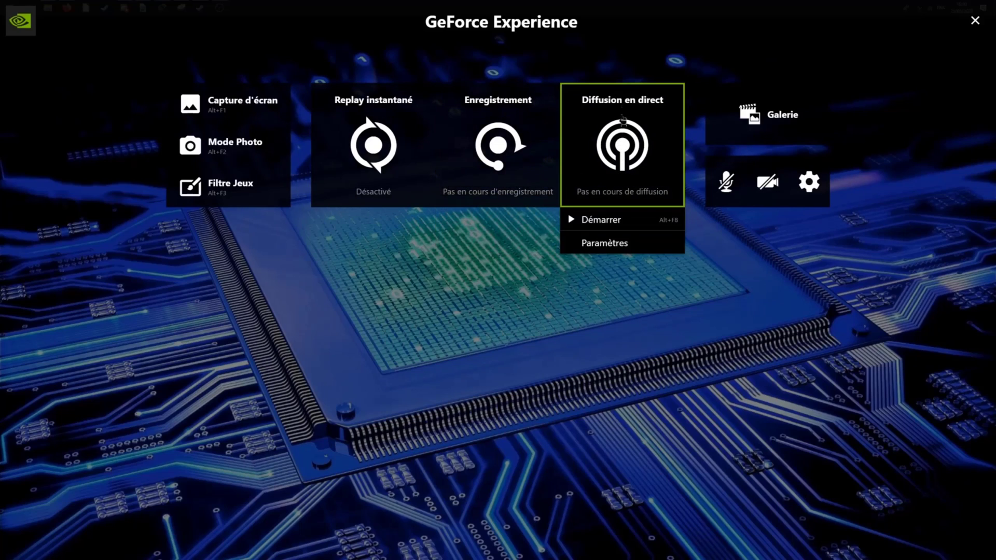
left_click(605, 222)
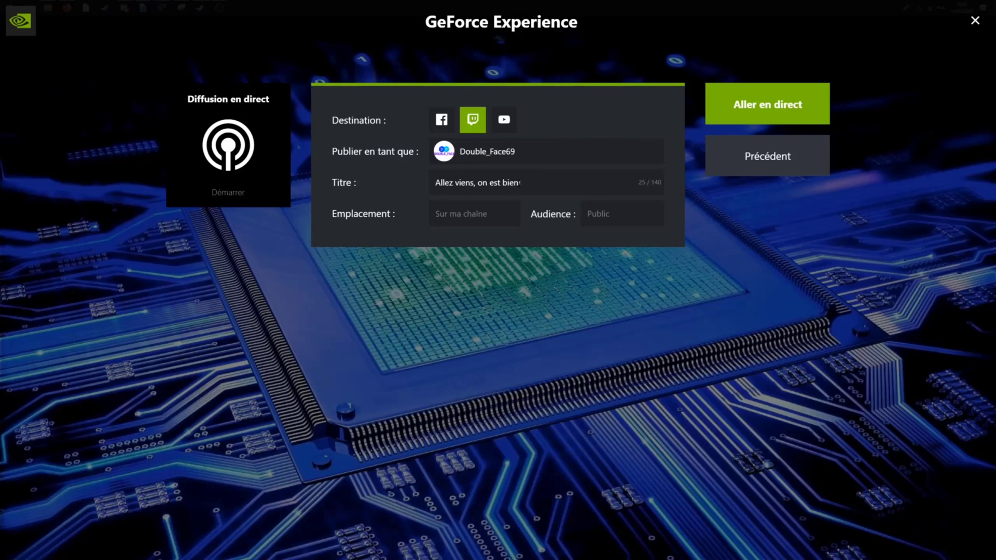
left_click(578, 183)
left_click(578, 183)
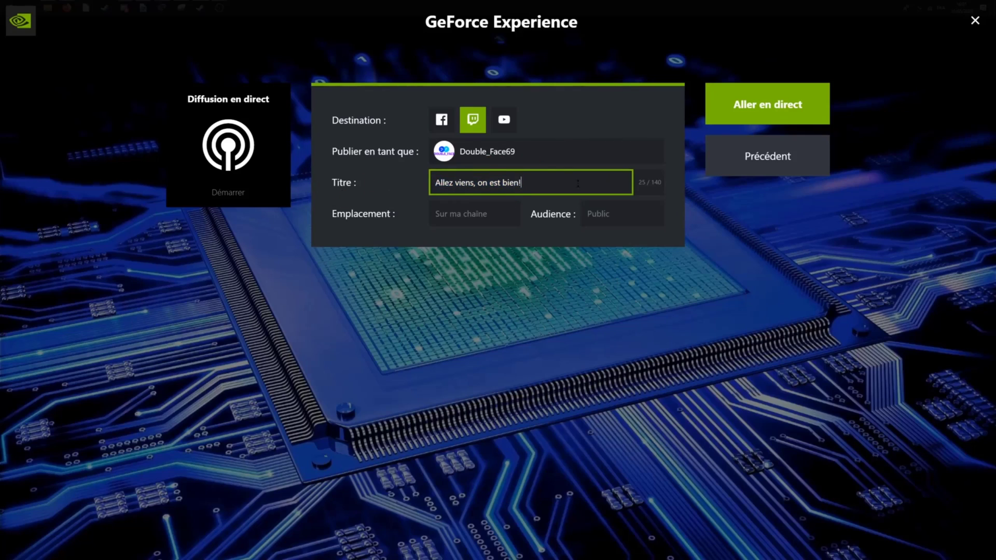
left_click(396, 196)
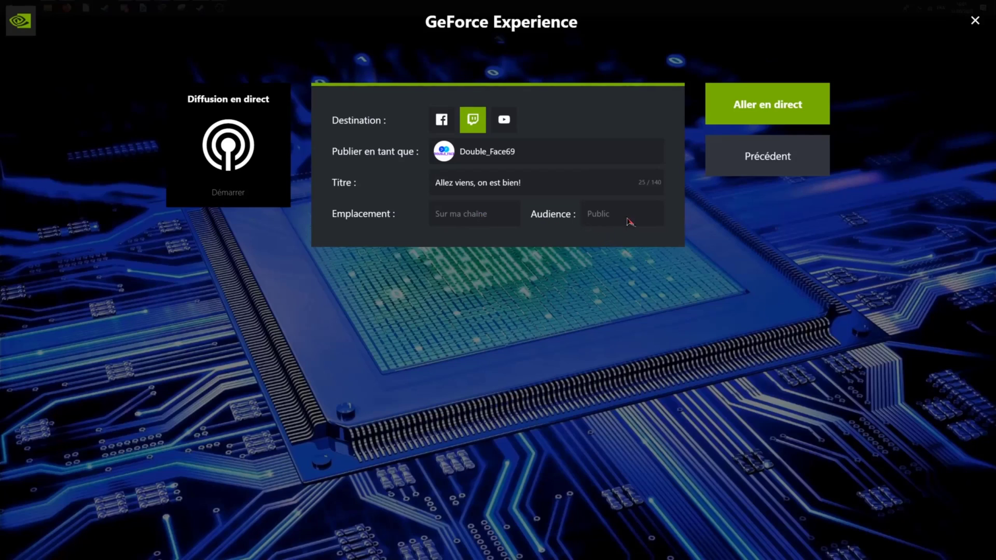
left_click(778, 103)
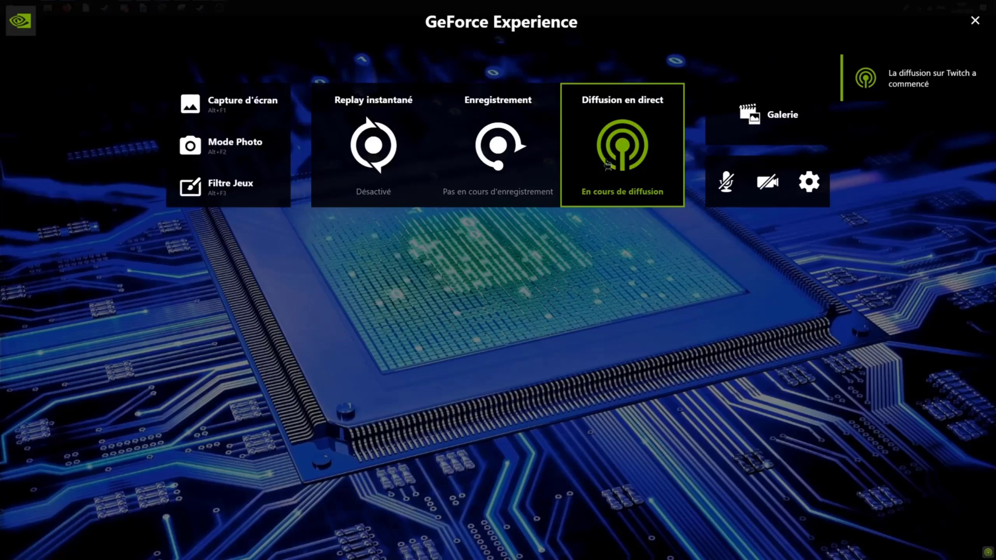
- Close the overlay, switch to the Twitch channel in Firefox, and turn on the account's online status
left_click(975, 20)
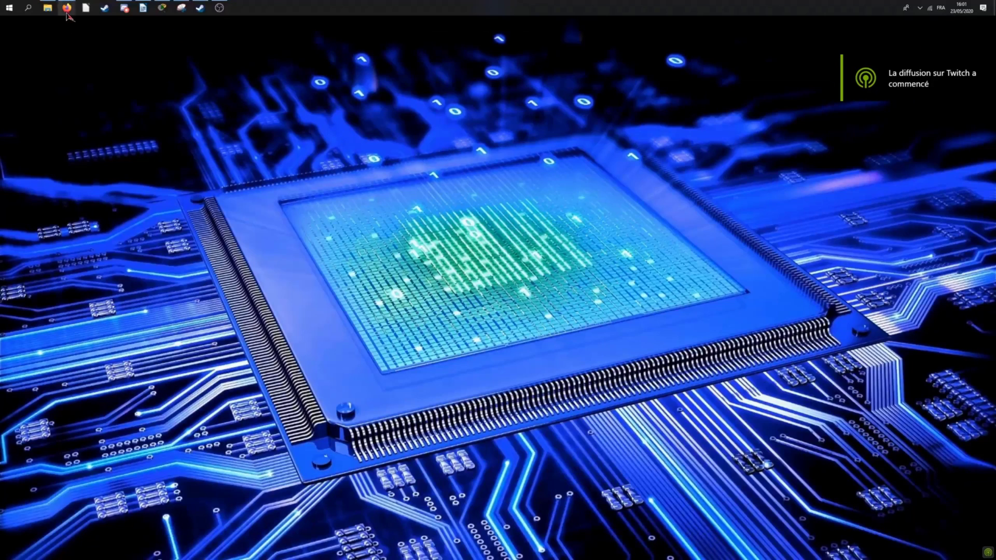
mouse_move(67, 12)
left_click(131, 41)
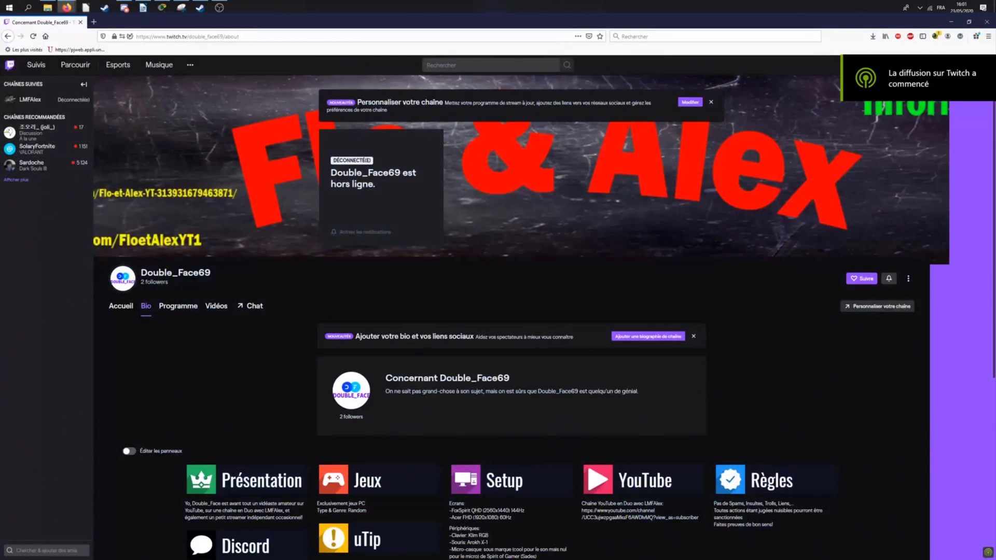
left_click(986, 65)
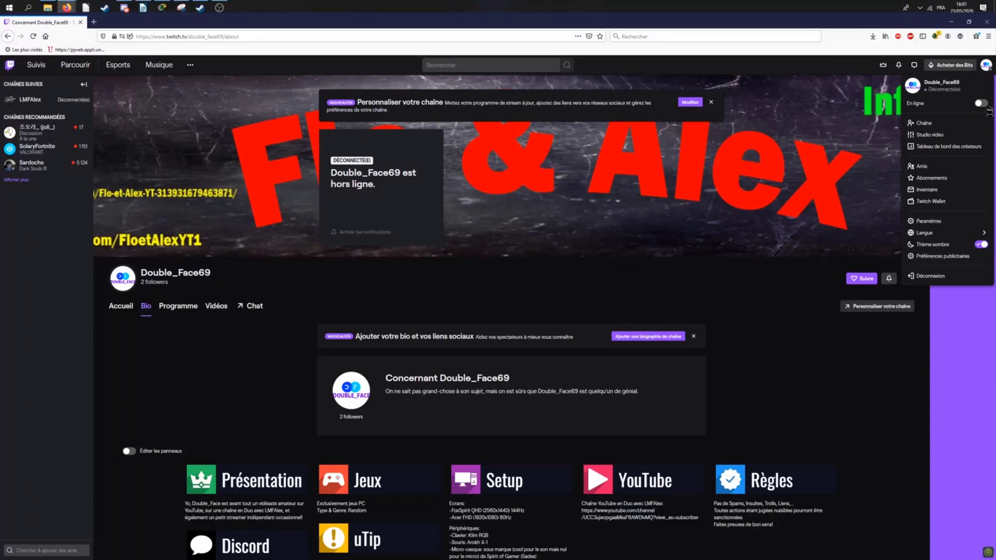
left_click(981, 104)
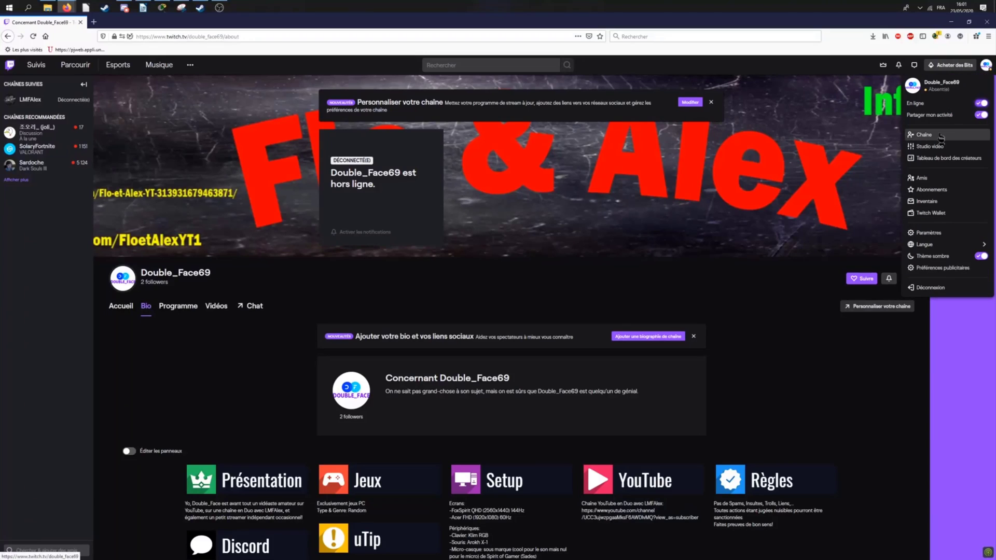
- Open the account's own Twitch channel page and examine the running live stream with its title and chat
left_click(940, 136)
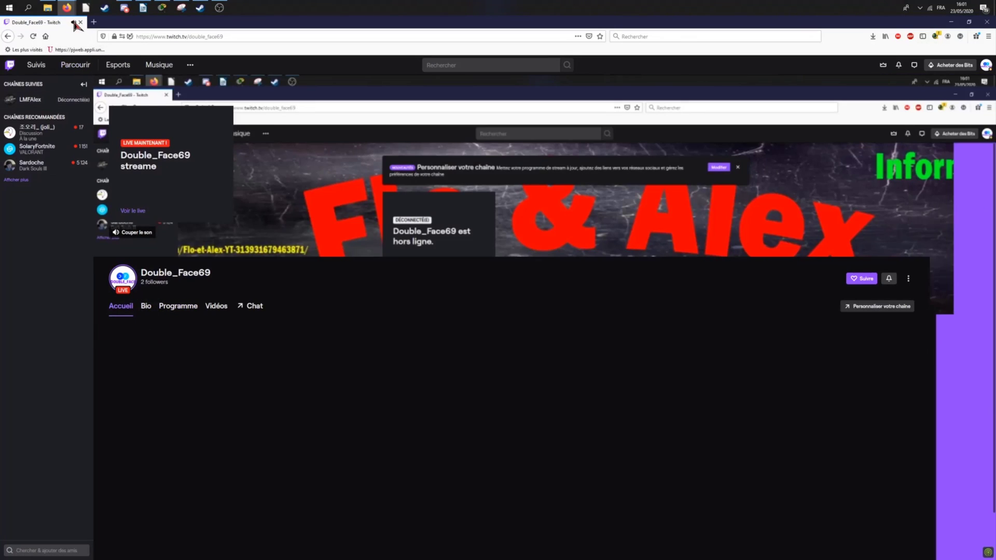
left_click(140, 212)
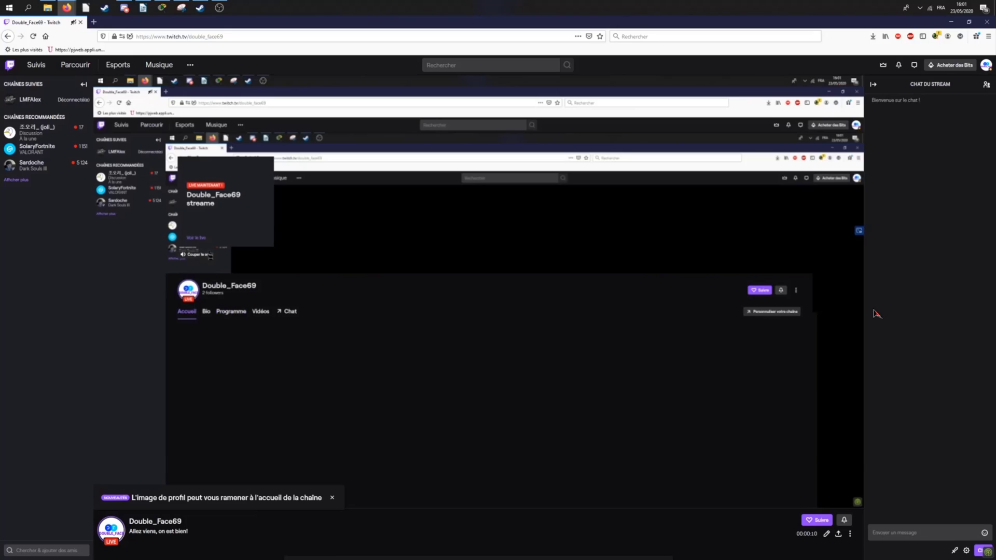
scroll(143, 532, "down", 1)
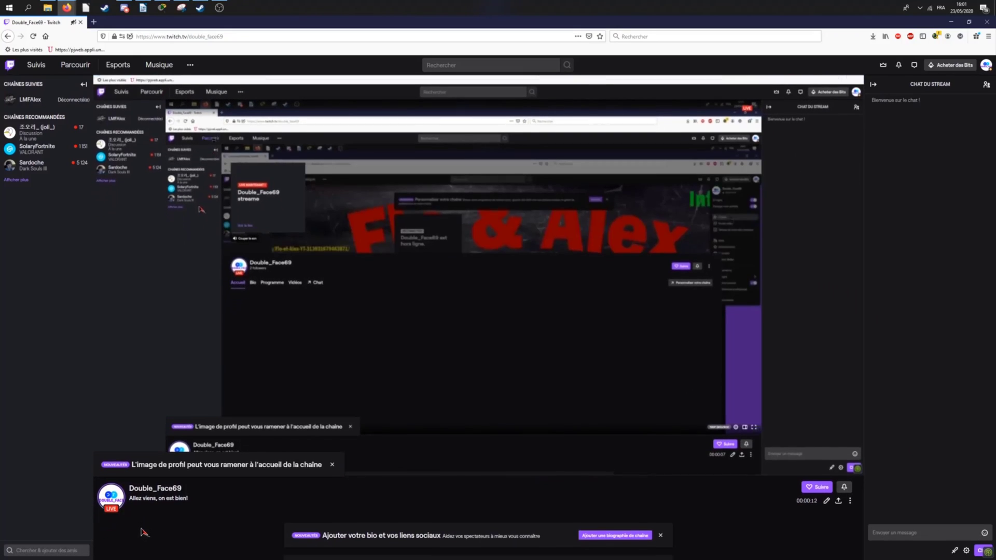
scroll(145, 530, "up", 1)
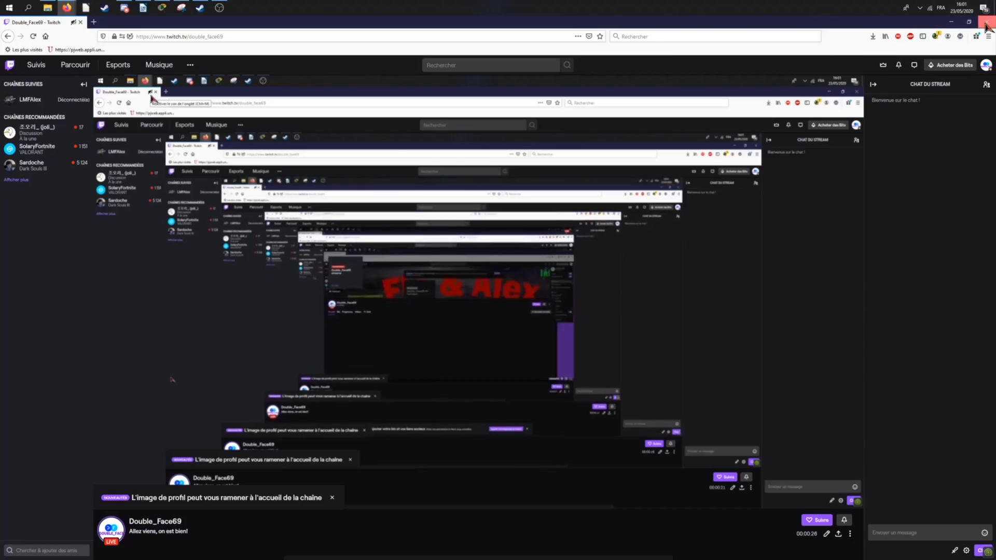
- Return to the GeForce Experience overlay and stop the Twitch live broadcast
key("super+d")
key("alt+z")
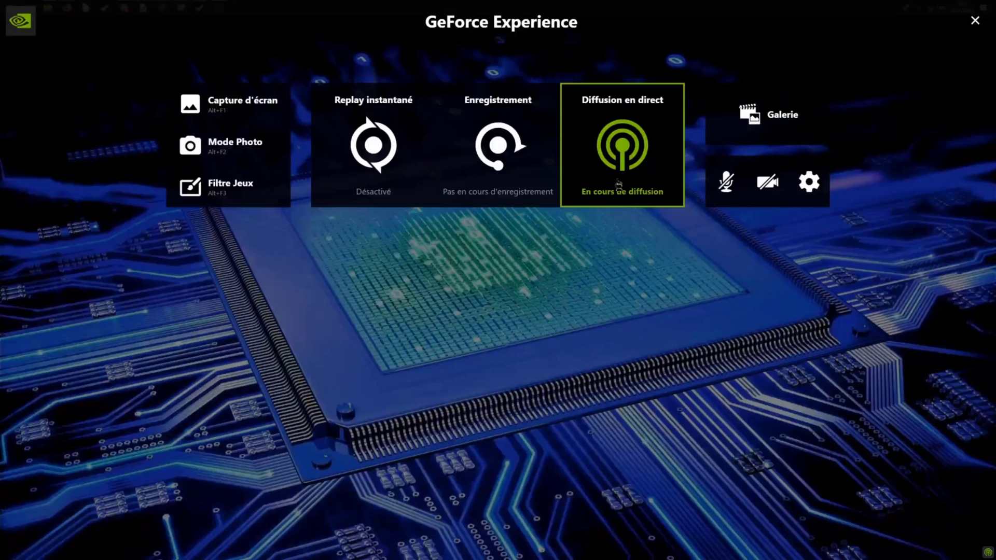
left_click(619, 182)
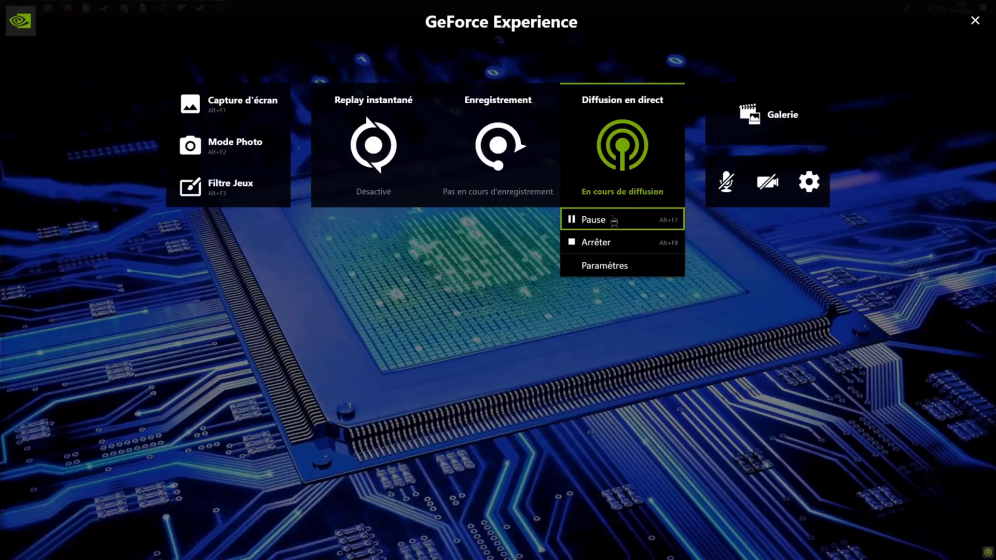
left_click(608, 246)
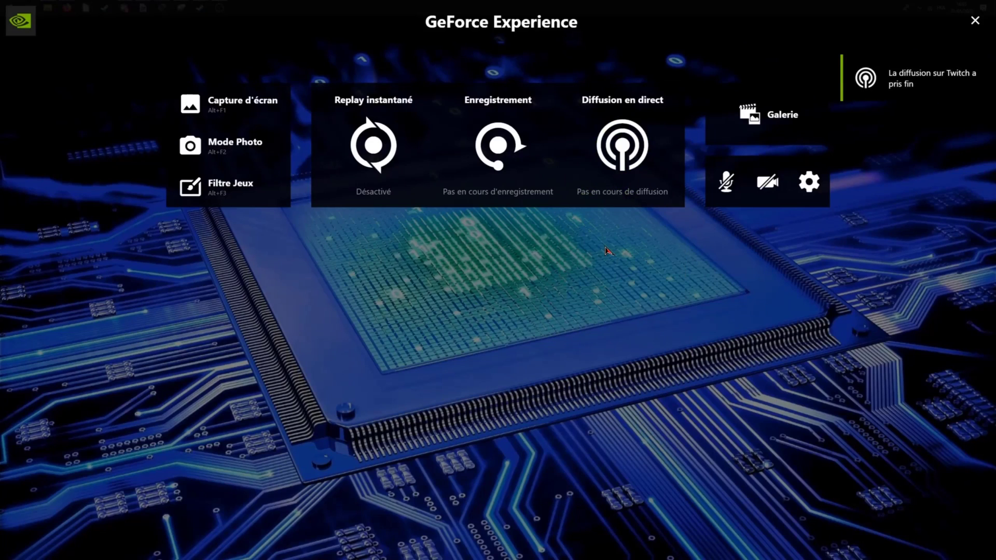
- Start a short video recording from the overlay, and stop and save it
left_click(485, 181)
left_click(481, 220)
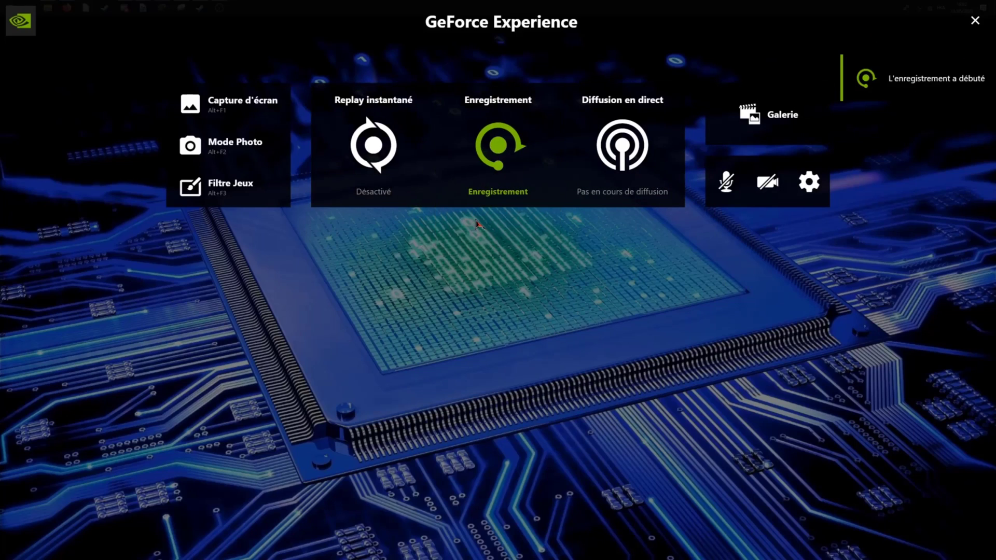
left_click(520, 189)
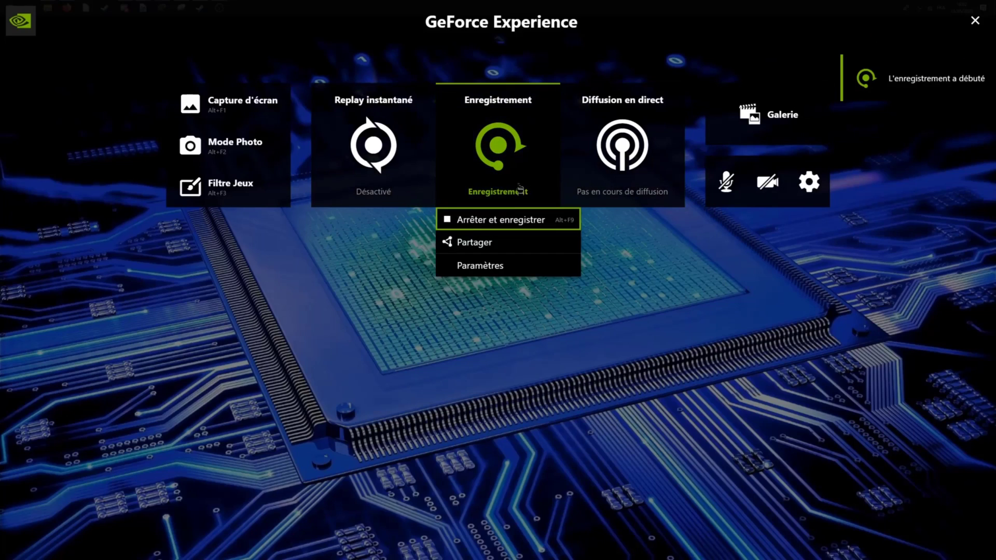
left_click(494, 228)
- Review the video capture settings for recording, leave the overlay without saving, and switch to the OBS window
left_click(499, 160)
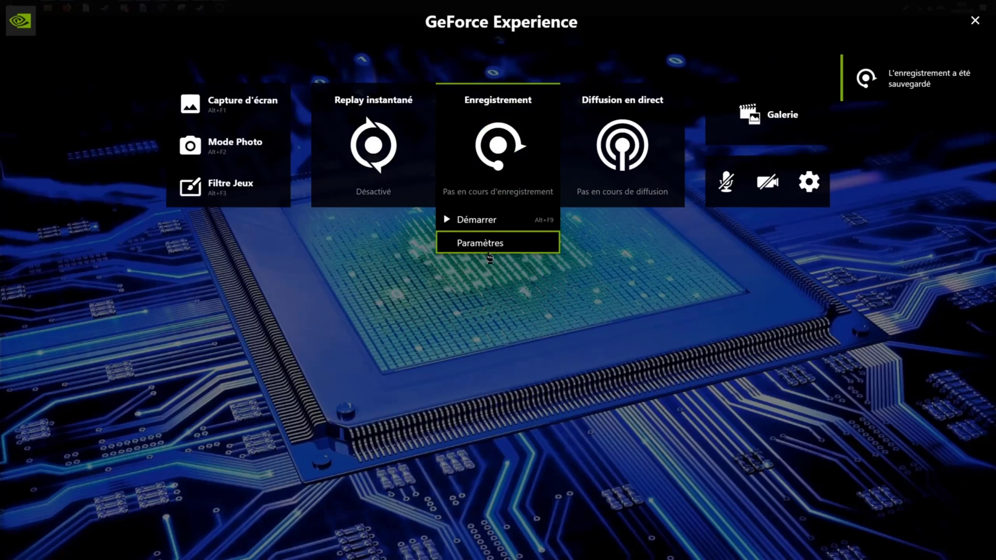
left_click(499, 241)
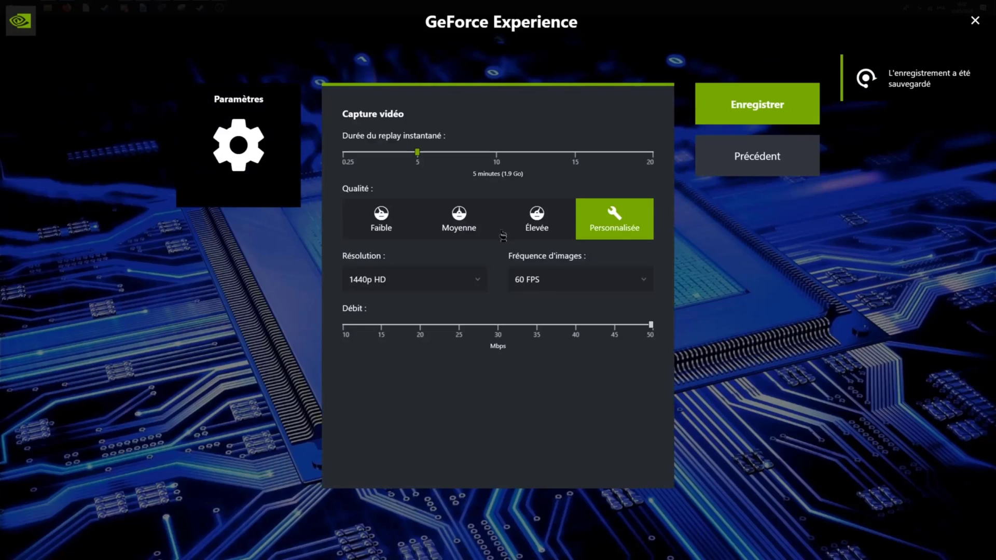
left_click(765, 174)
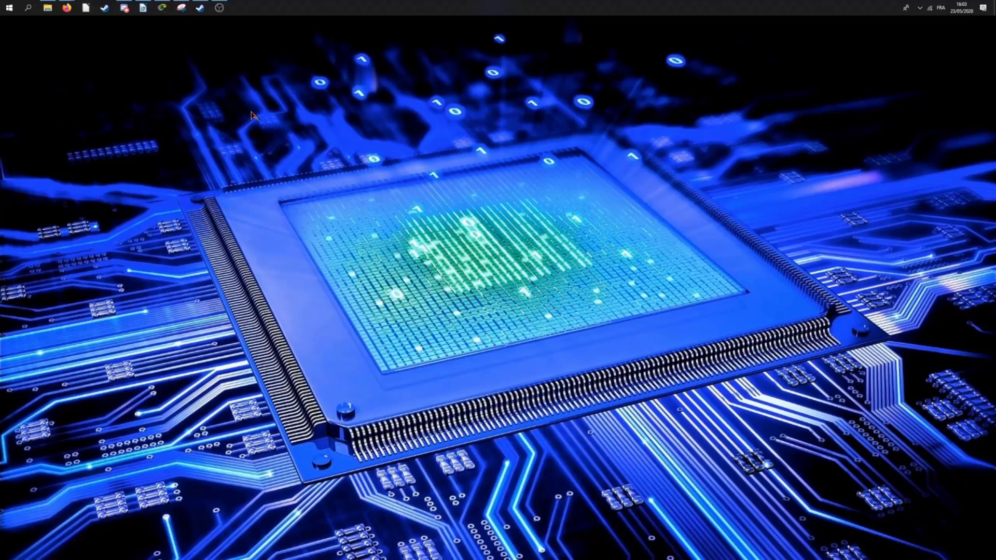
left_click(220, 8)
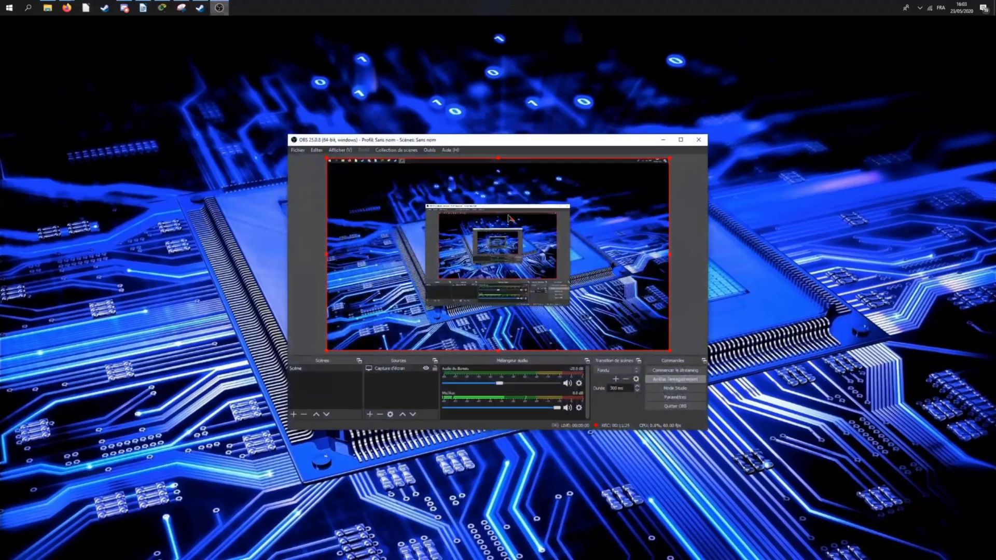